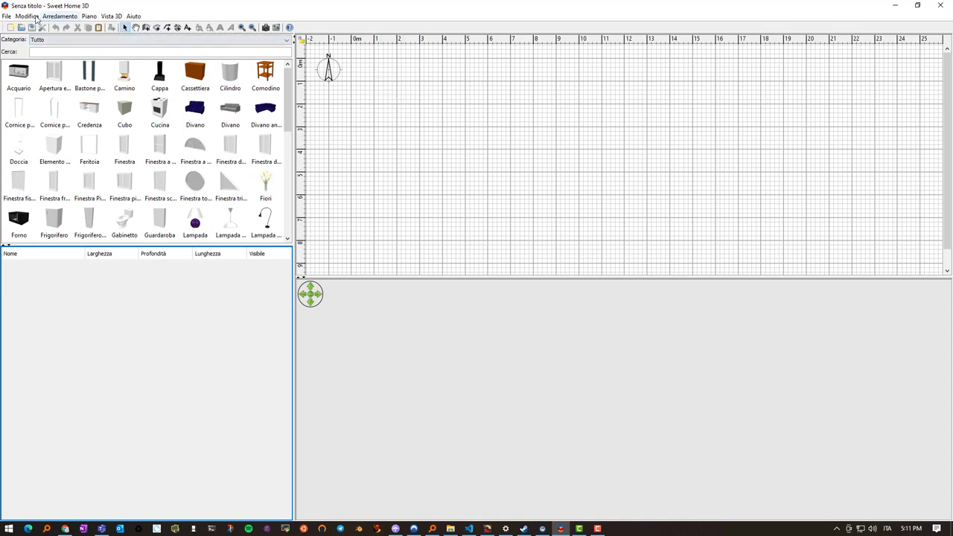
click(27, 15)
click(110, 18)
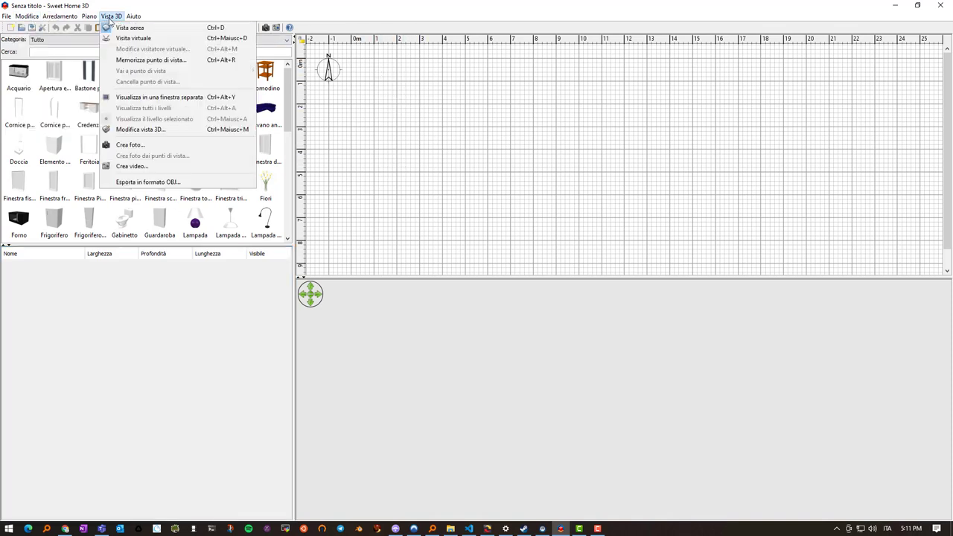
mouse_move(4, 19)
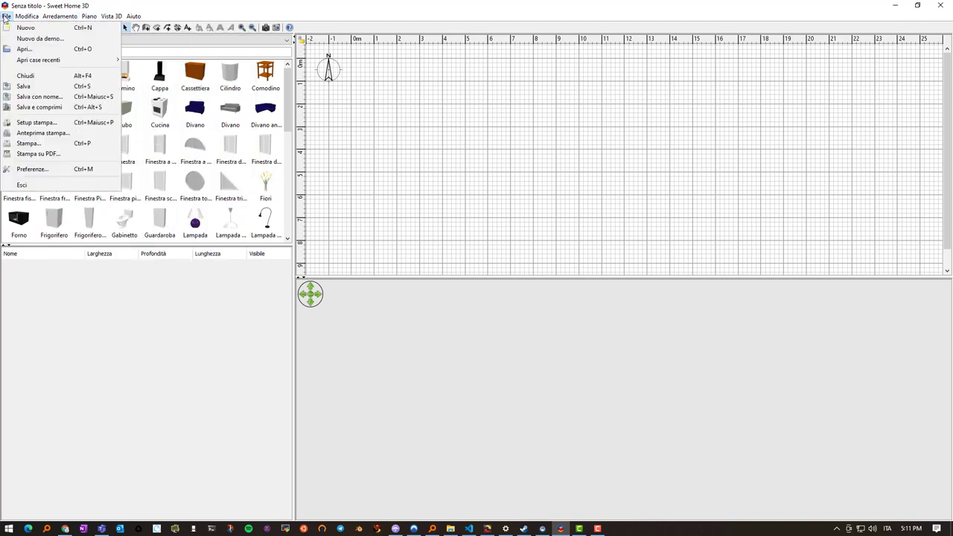
click(42, 170)
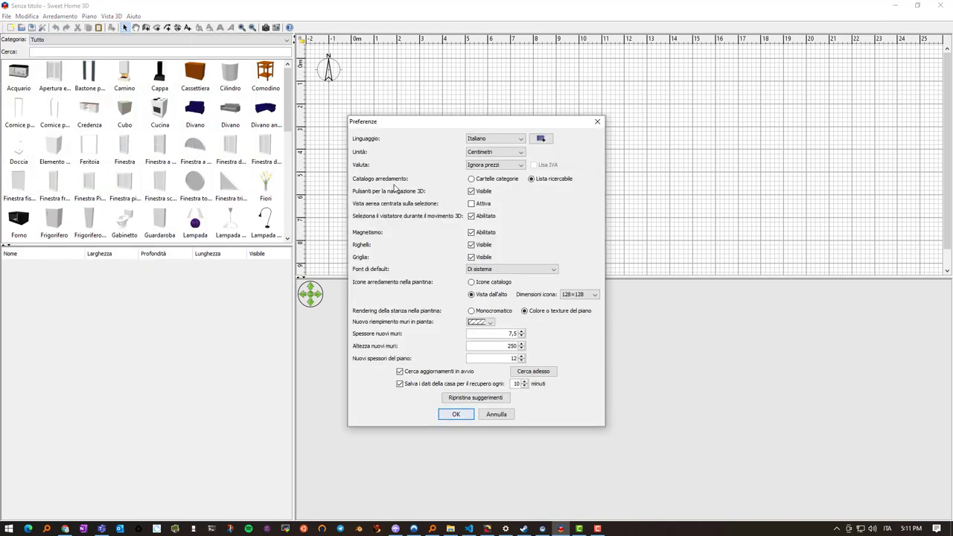
click(597, 122)
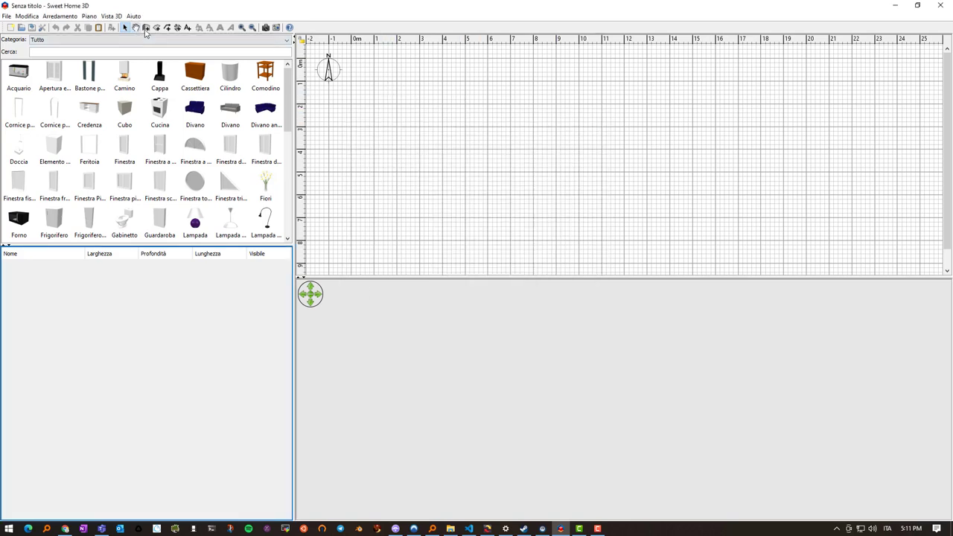
Step: Draw four connected walls in the plan forming a closed square about 10 m by 10 m, starting at the origin
click(147, 27)
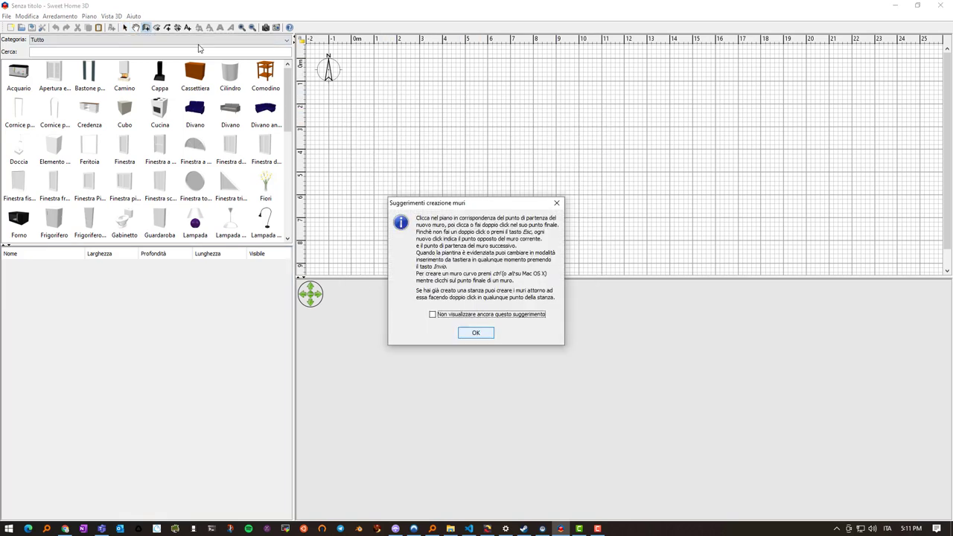
click(471, 332)
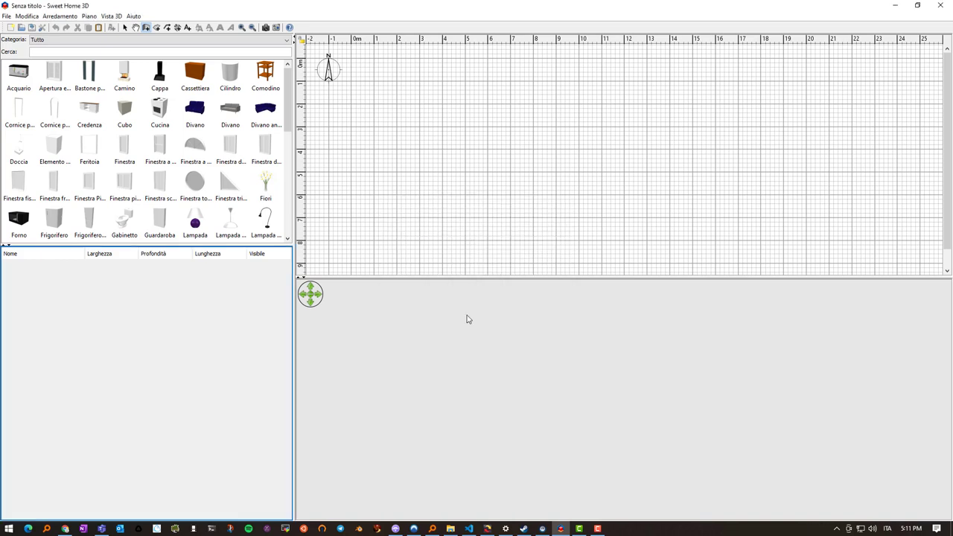
click(350, 58)
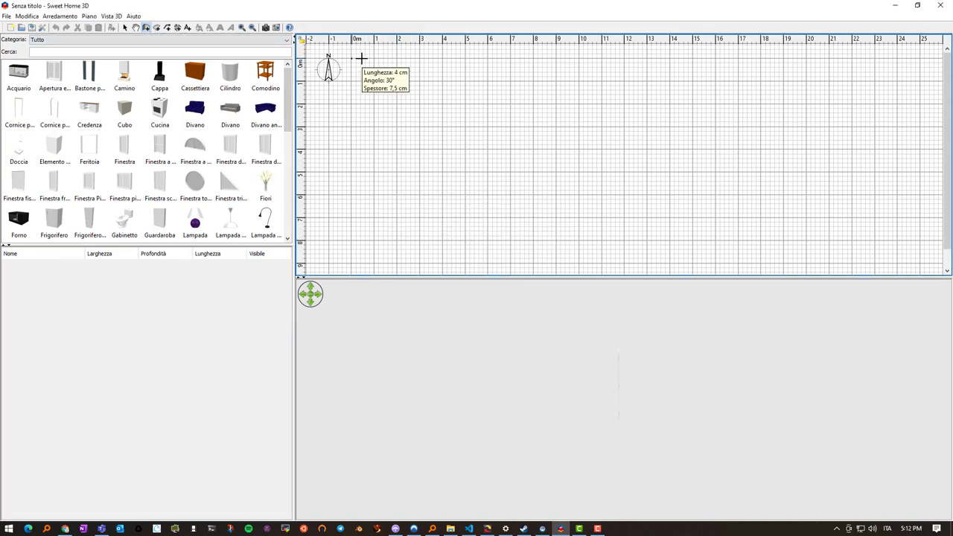
click(579, 58)
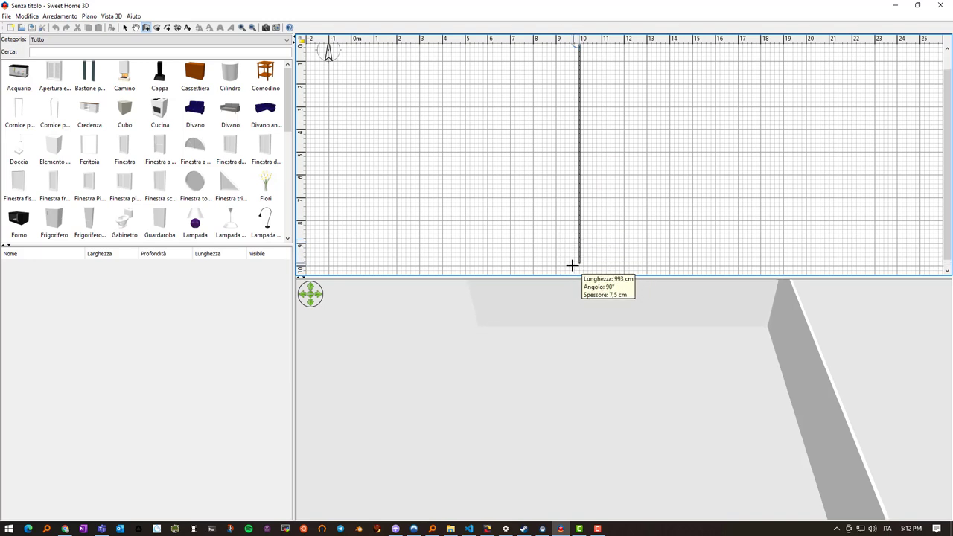
click(572, 265)
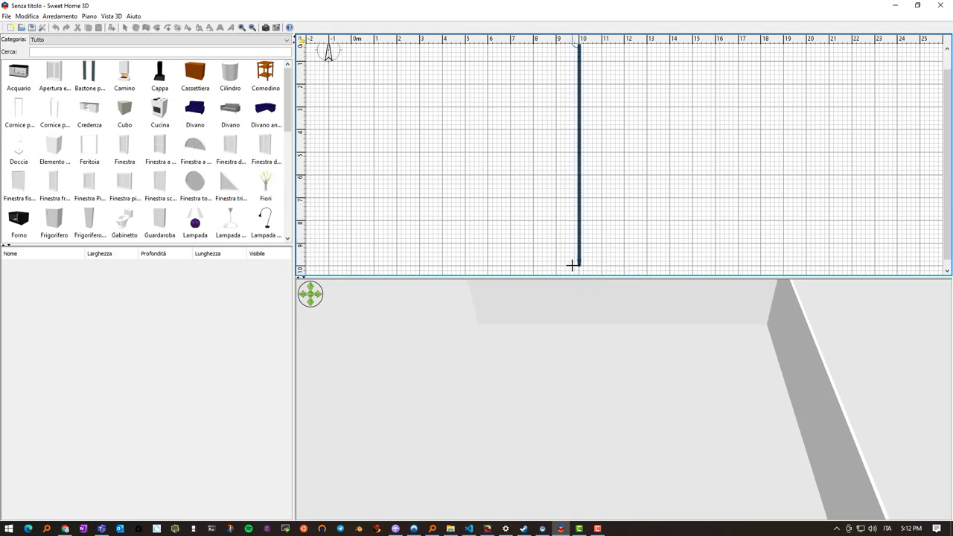
double_click(352, 258)
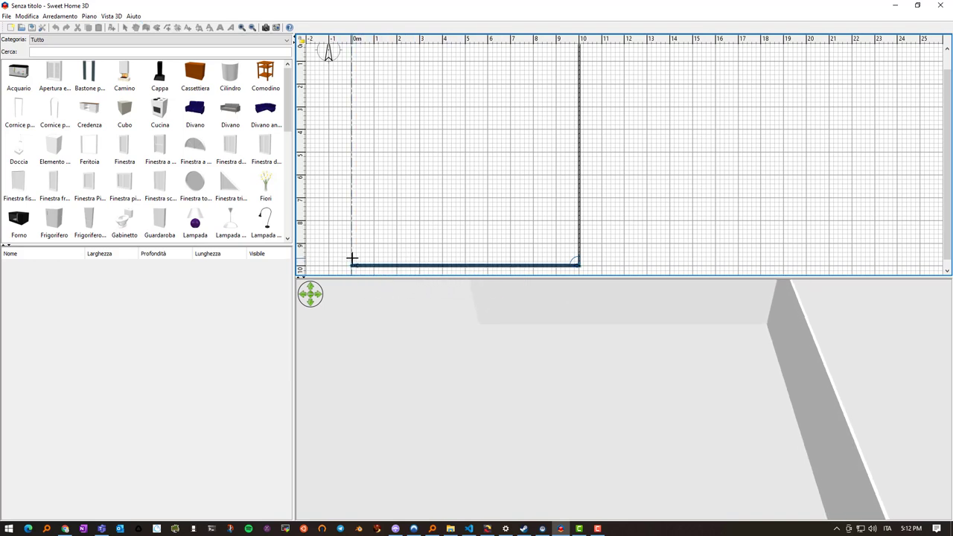
click(352, 259)
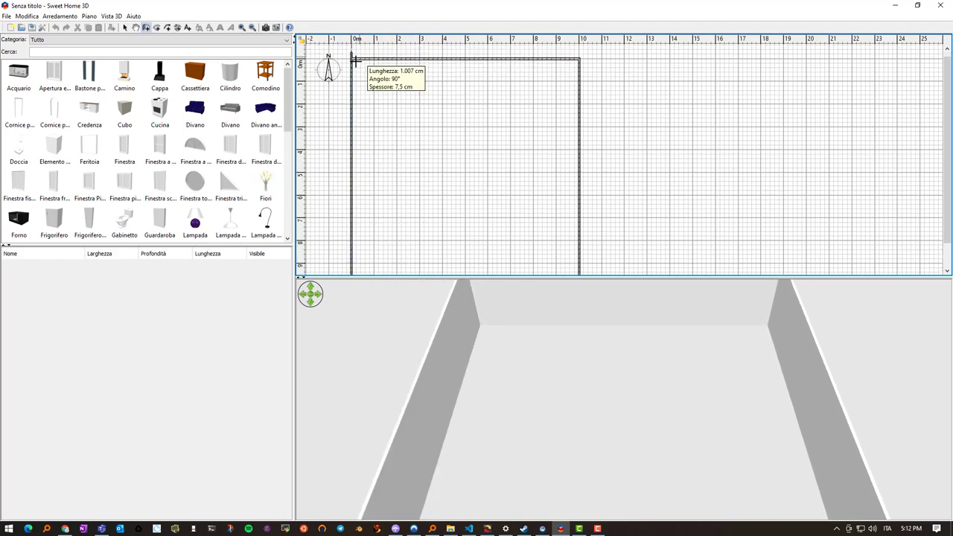
double_click(355, 59)
click(351, 58)
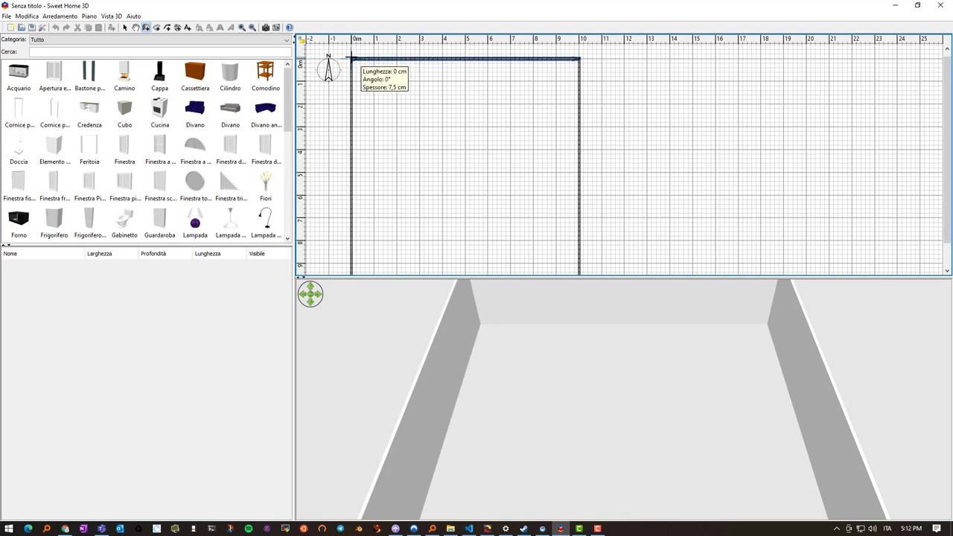
key(Return)
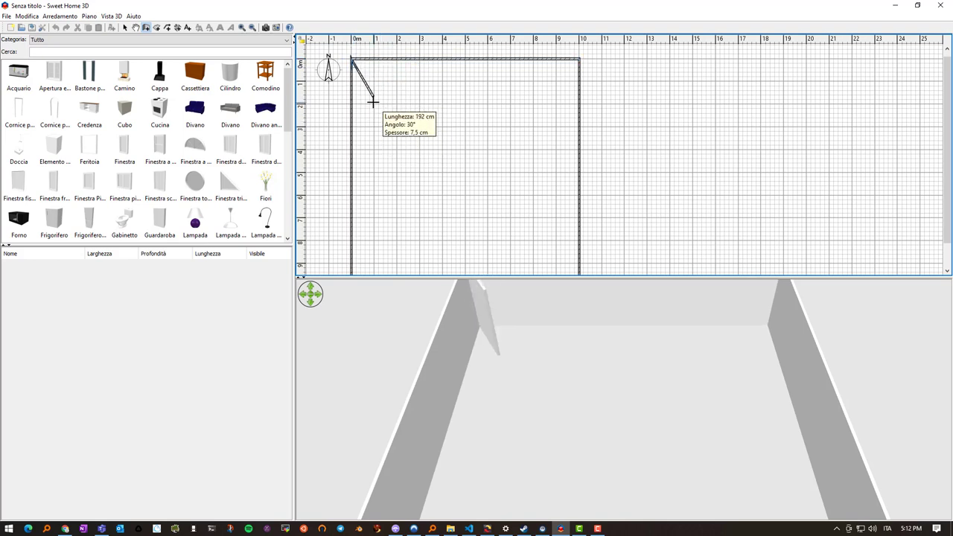
key(Escape)
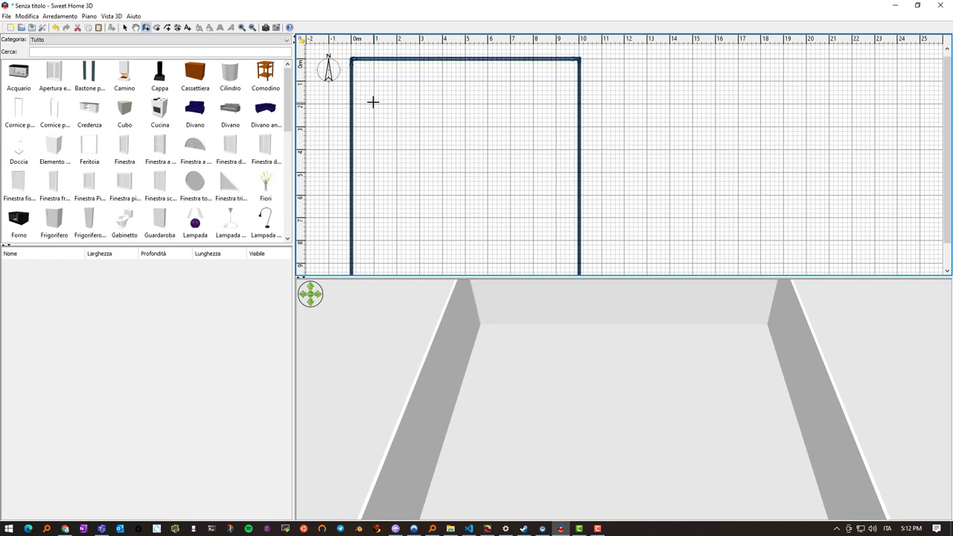
Step: Create a room that fills the area enclosed by the four walls
click(157, 29)
click(476, 309)
double_click(477, 182)
scroll(465, 226, down, 1)
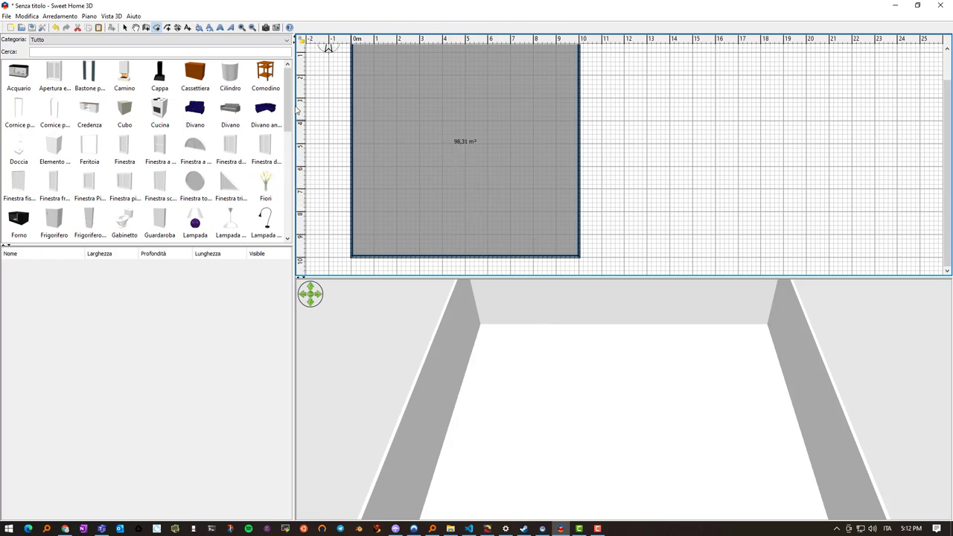
Step: Give the room's floor the texture Pavimento - Piastrelle rosse at a scale of 1000%
click(124, 29)
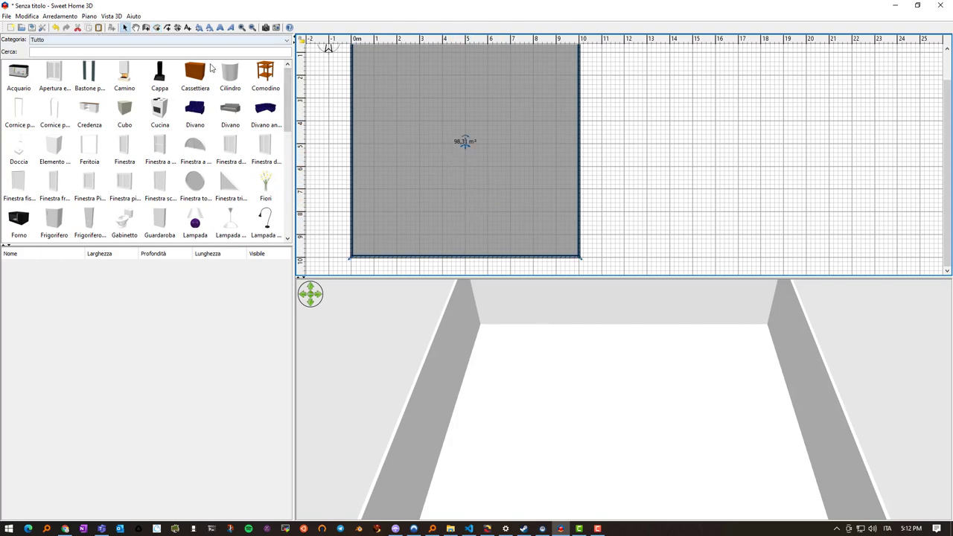
double_click(417, 133)
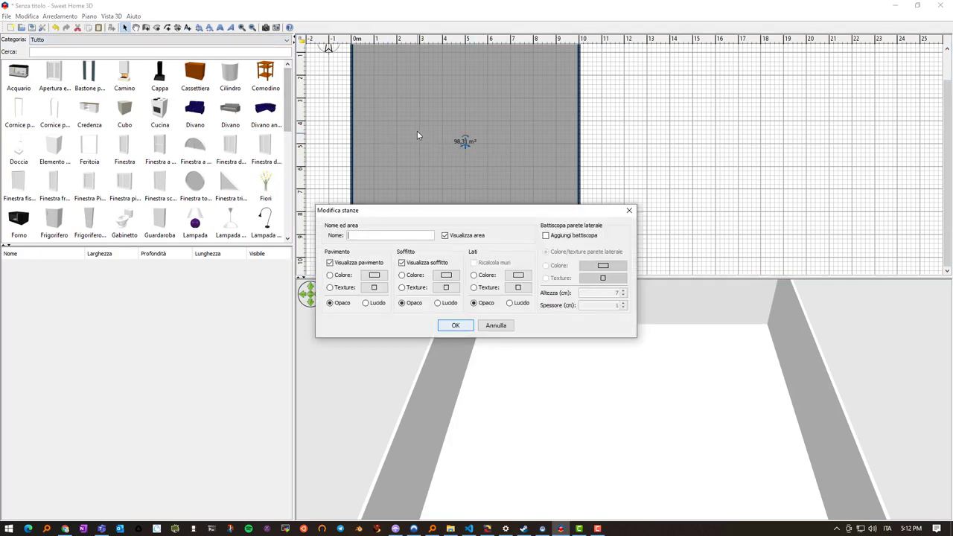
click(373, 288)
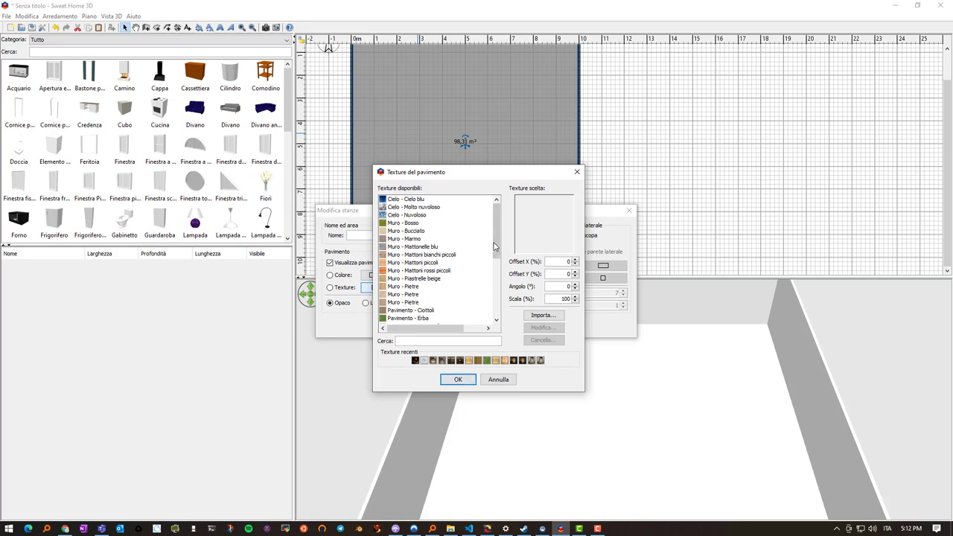
drag(497, 241, 498, 278)
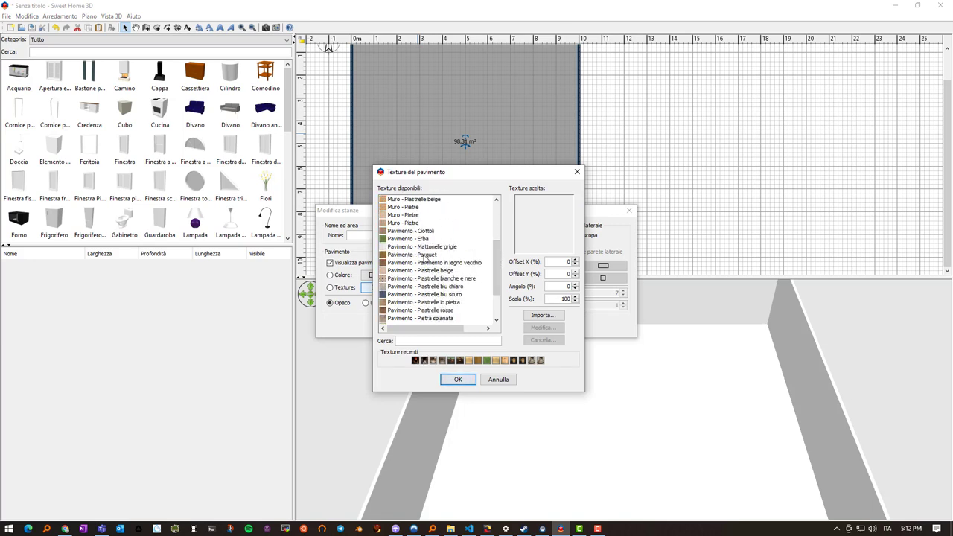
click(429, 311)
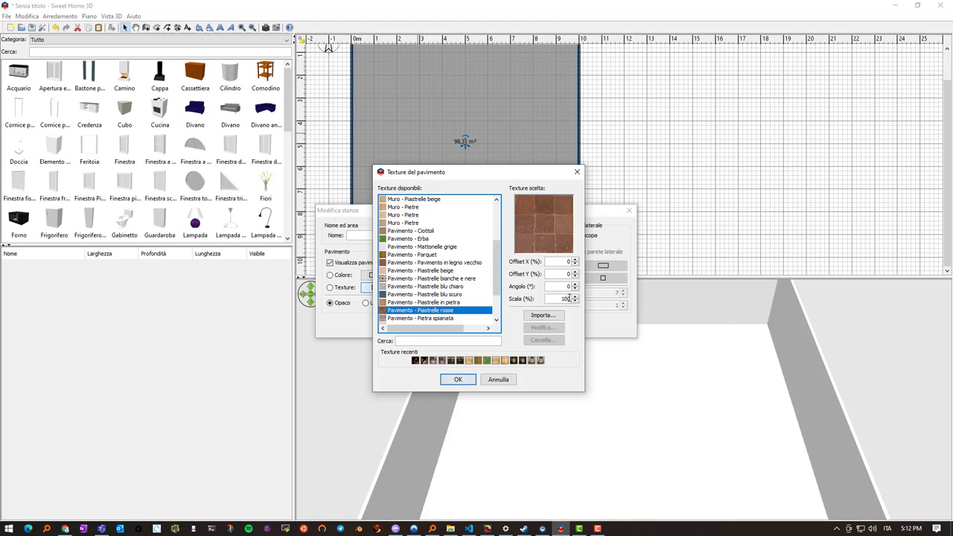
double_click(568, 298)
key(End)
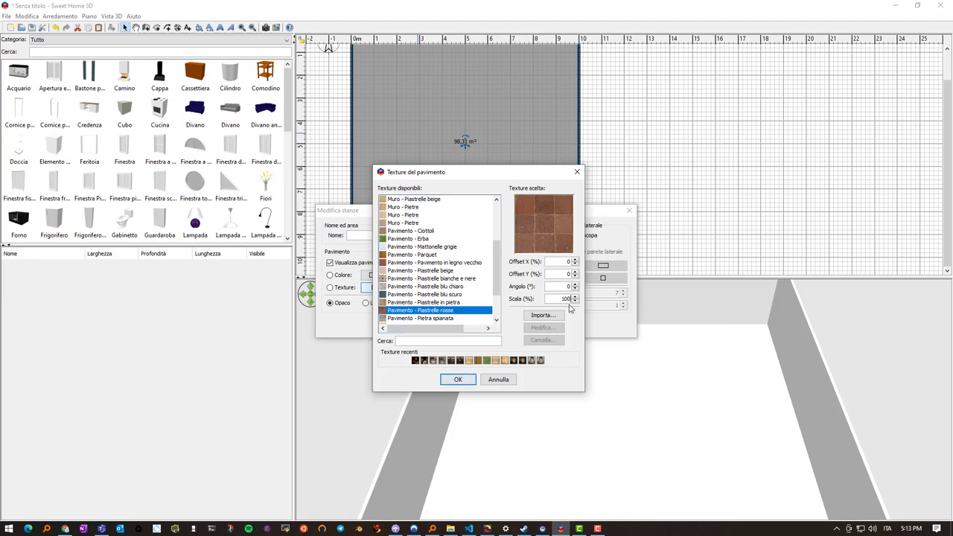
text(0)
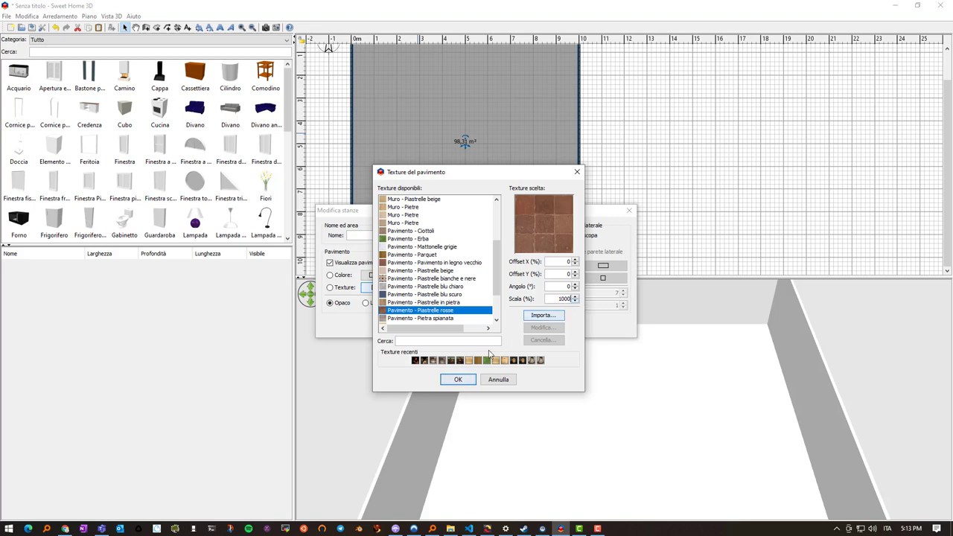
click(455, 380)
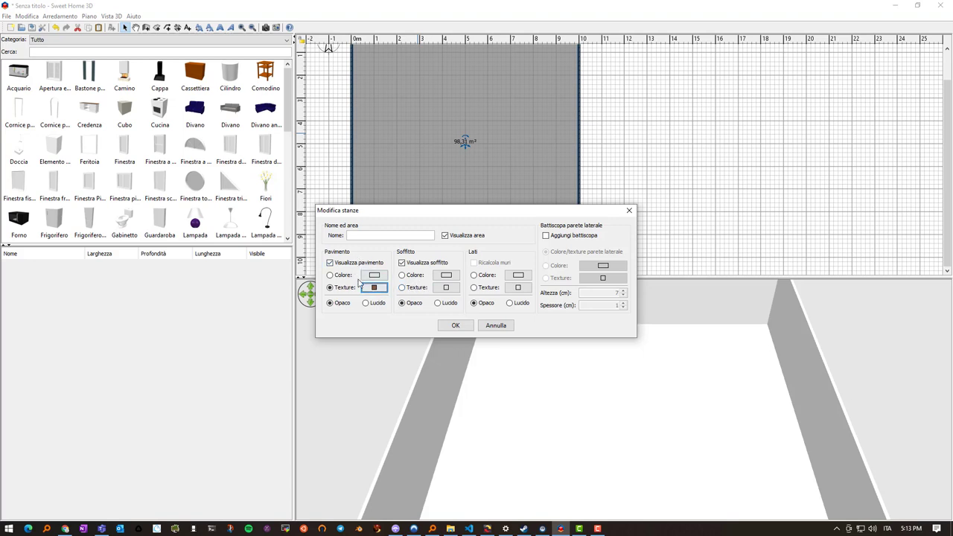
Step: Give the room's walls the texture Muro - Mattonelle blu at a scale of 1000% and apply the room changes
click(522, 289)
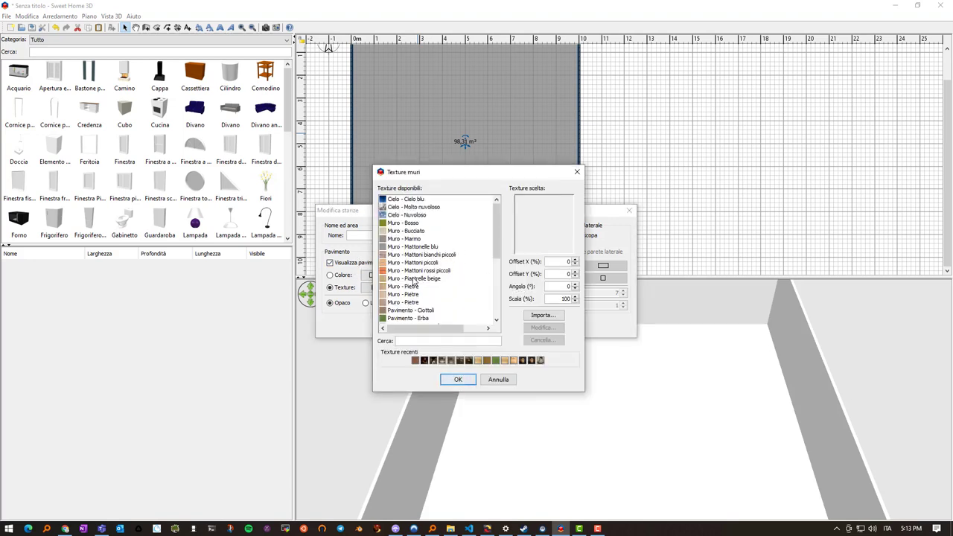
mouse_move(415, 277)
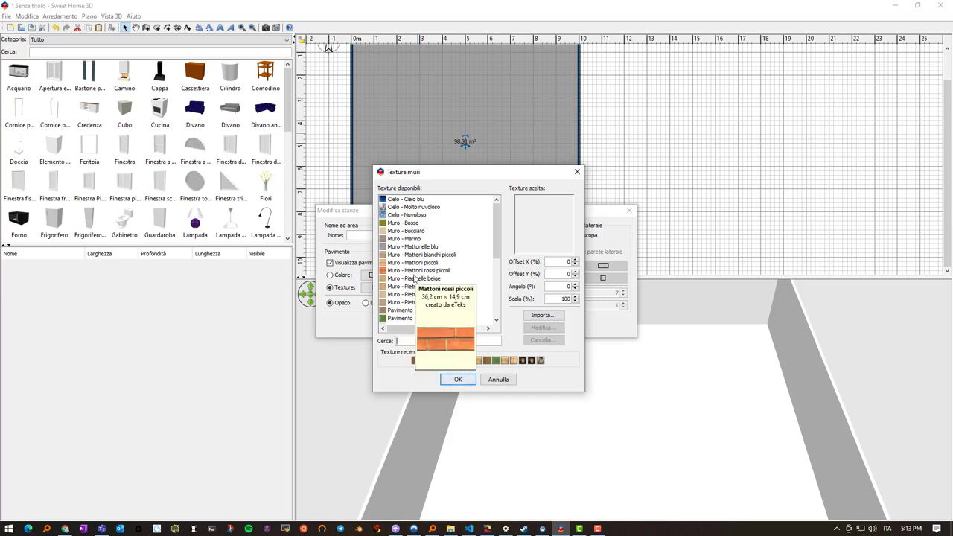
click(415, 256)
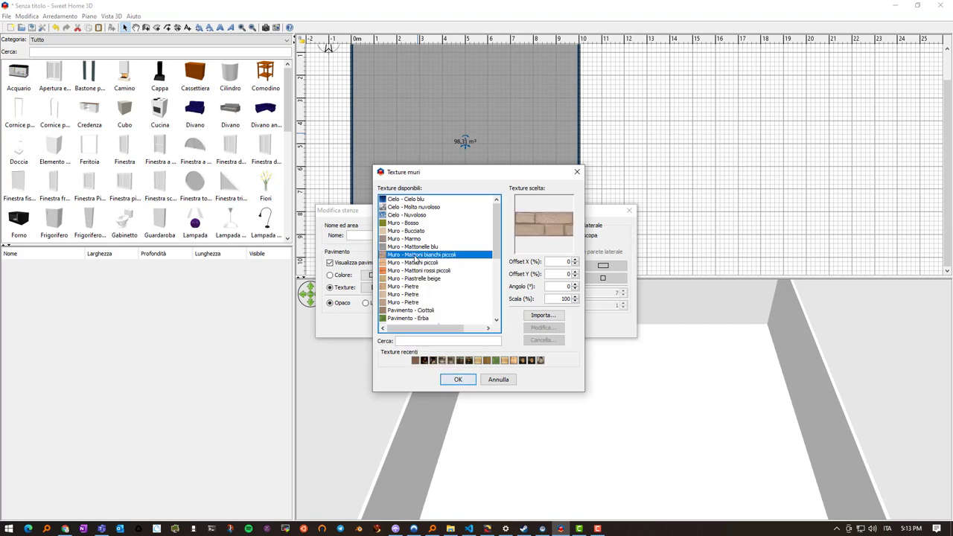
click(415, 247)
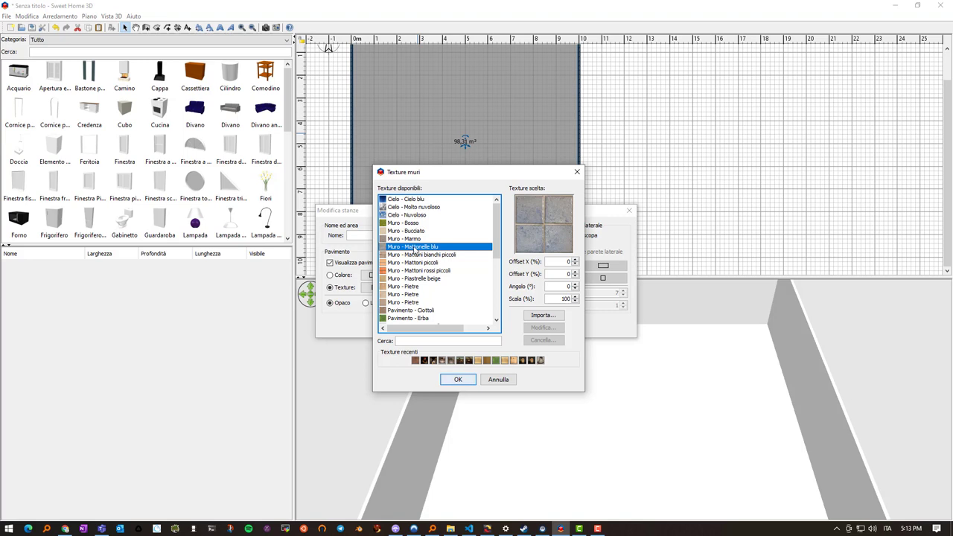
double_click(566, 298)
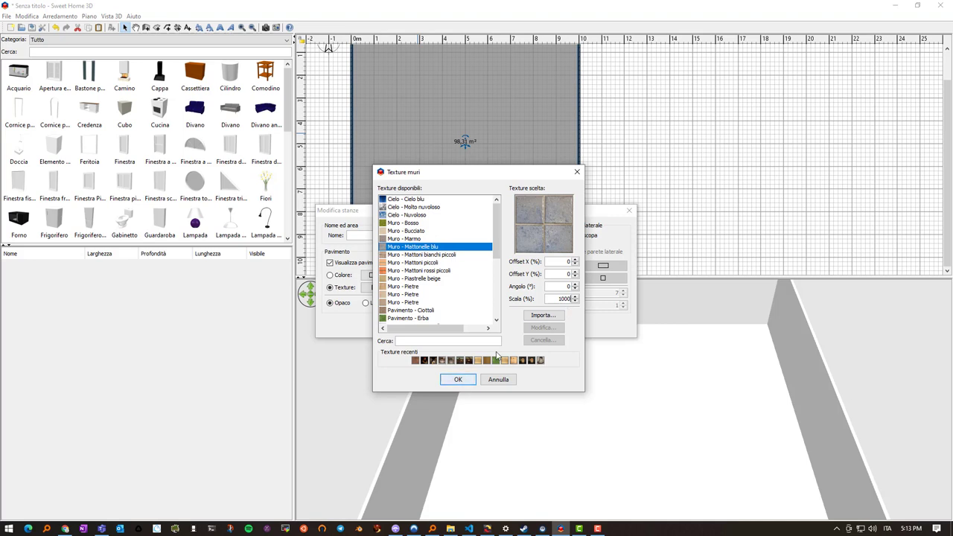
click(458, 380)
click(457, 325)
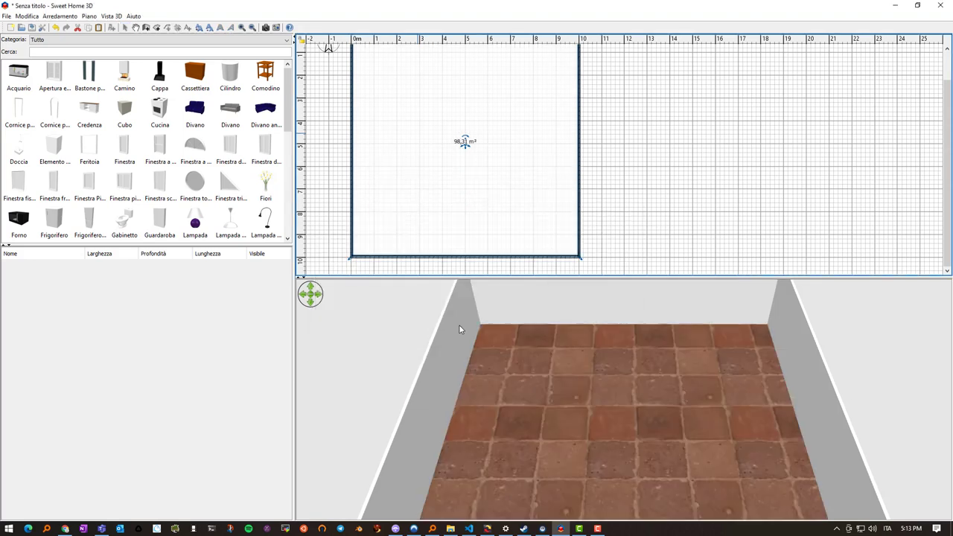
Step: Examine the textured floor and walls of the whole room from several angles in the 3D view
click(541, 415)
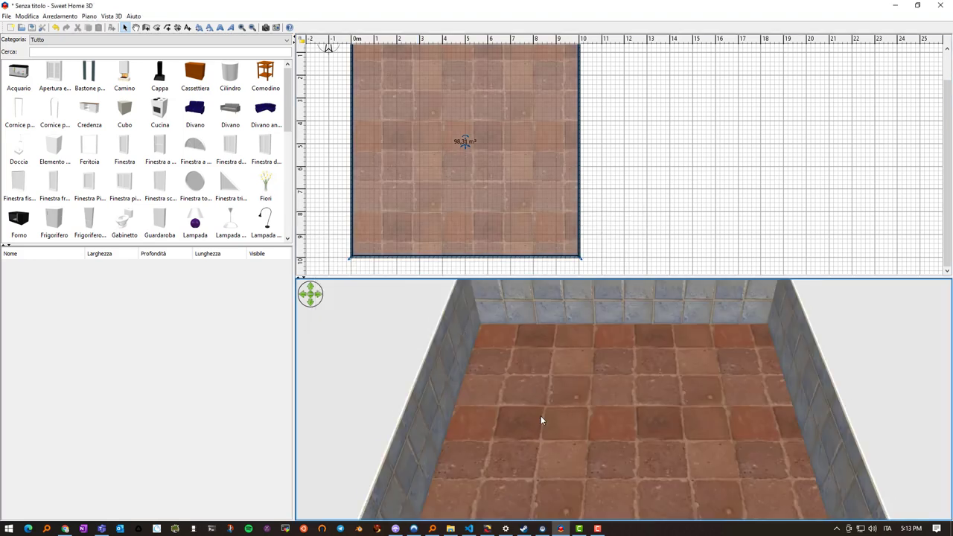
scroll(540, 432, down, 5)
drag(566, 477, 442, 443)
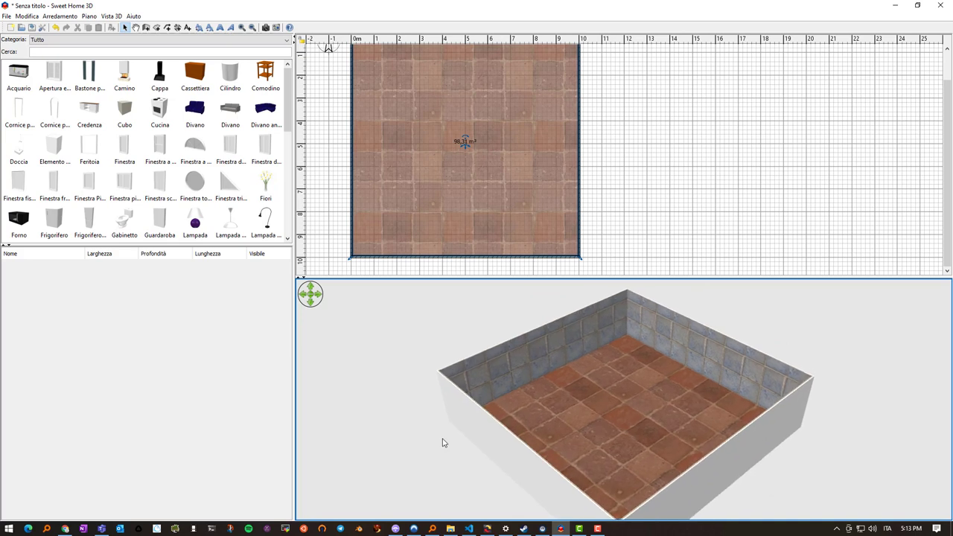
right_click(443, 443)
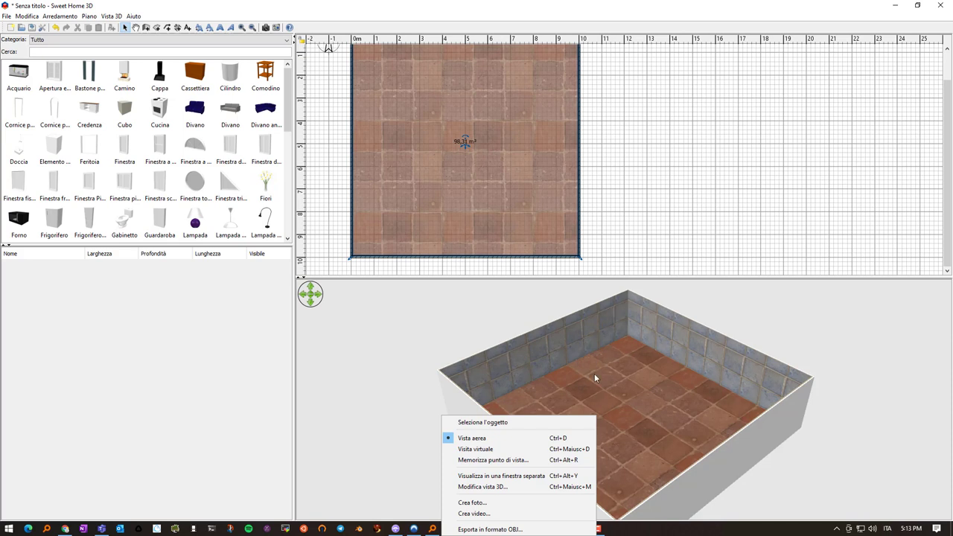
click(561, 388)
drag(533, 390, 486, 380)
right_click(485, 381)
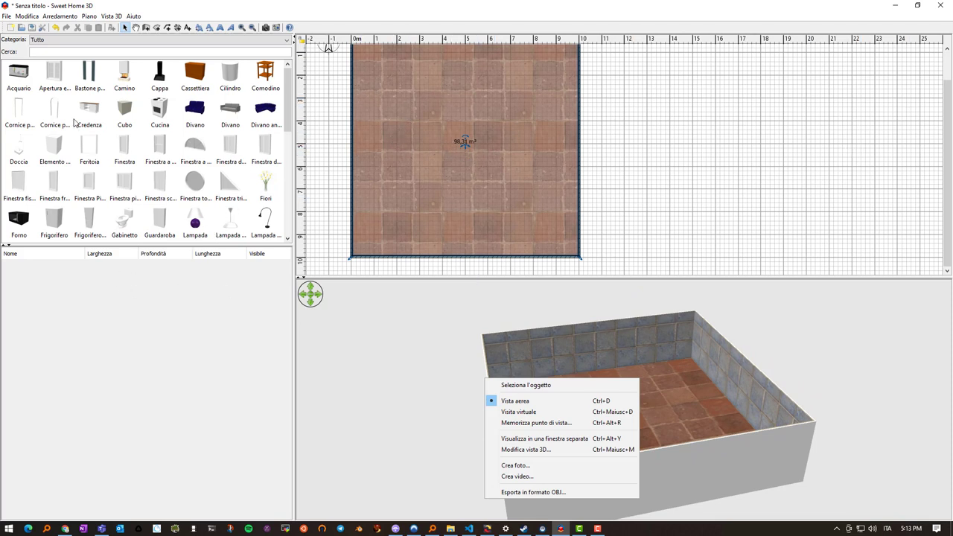
Step: Search the furniture catalog for "quadro" and place the Quadro against the room's east wall at about Y 509 cm
click(47, 53)
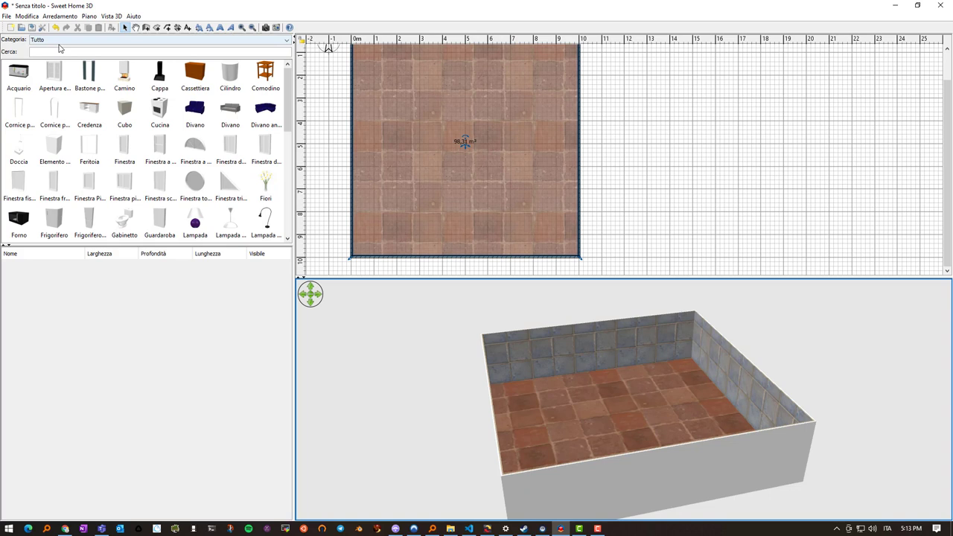
click(58, 51)
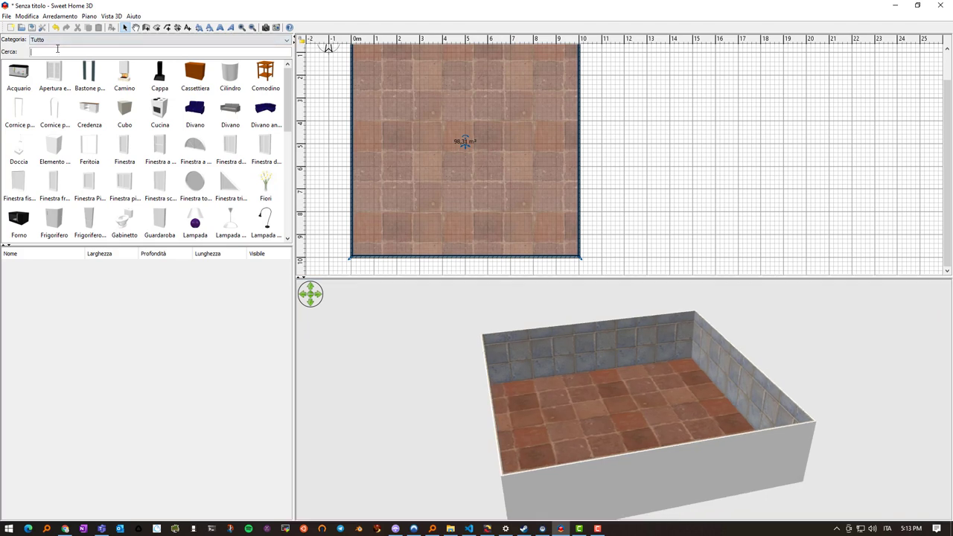
text(quadro)
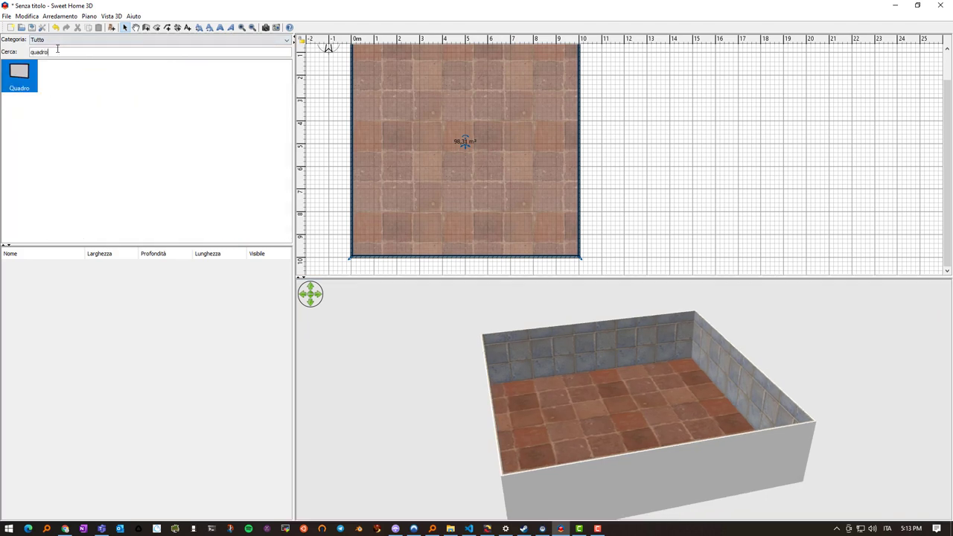
drag(16, 78, 575, 144)
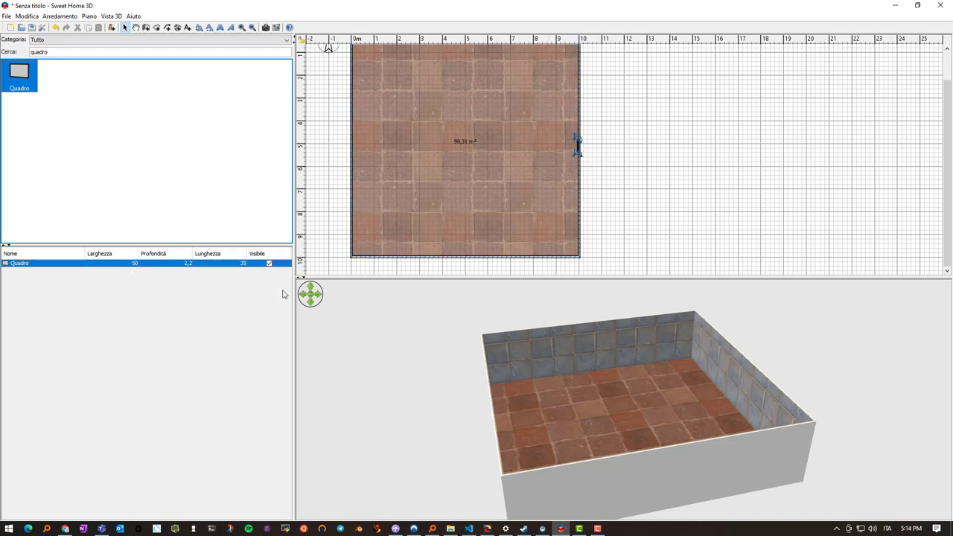
Step: Set the Quadro's width to 150 cm and its height to 200 cm
click(124, 265)
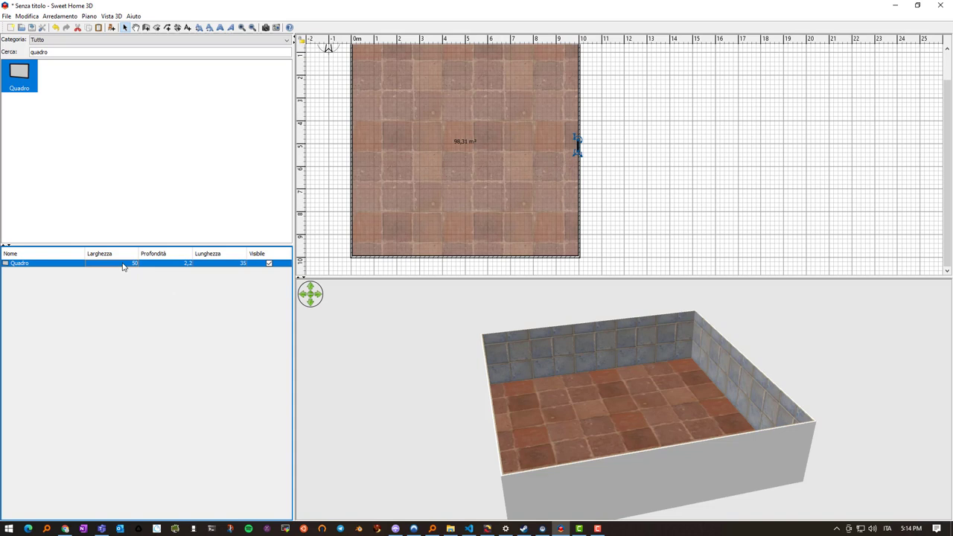
double_click(65, 265)
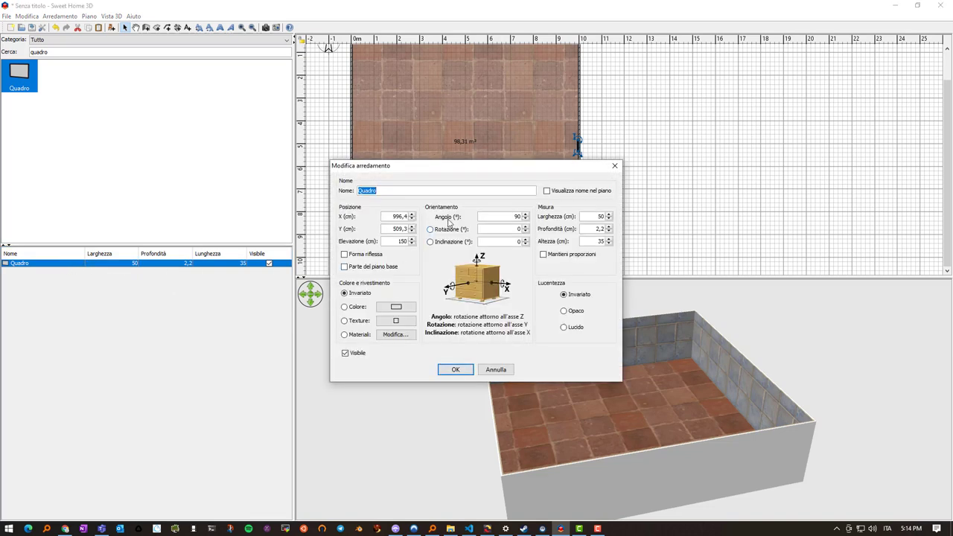
double_click(601, 217)
text(1)
double_click(594, 242)
text(200)
click(456, 369)
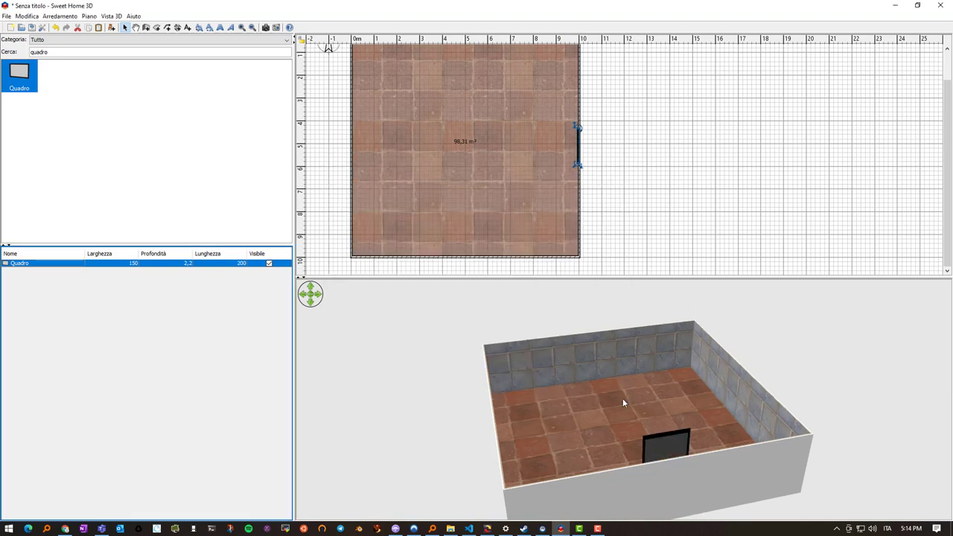
Step: Lower the Quadro to an elevation of about 23 cm and move it north along the east wall to about Y 431 cm
drag(574, 438, 783, 440)
right_click(783, 440)
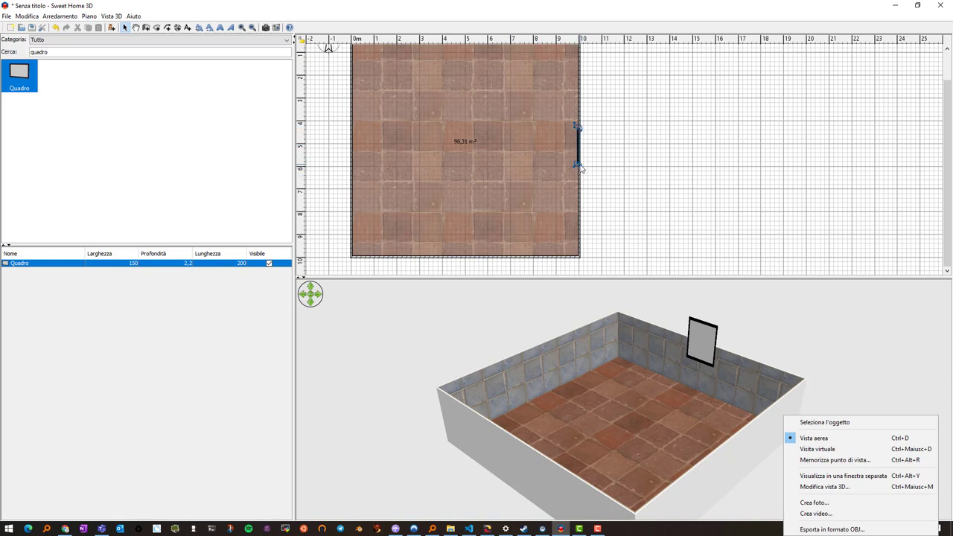
key(Escape)
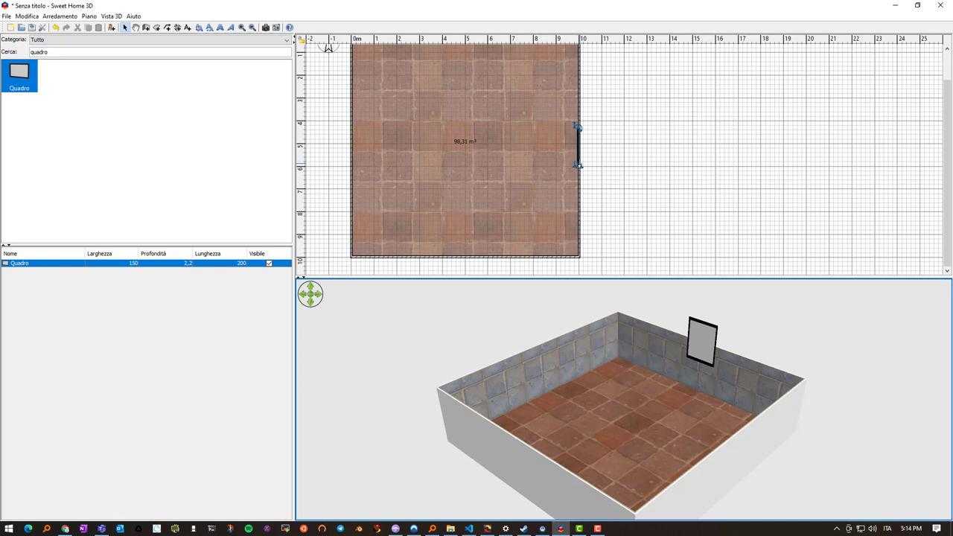
drag(578, 165, 576, 195)
drag(575, 147, 577, 128)
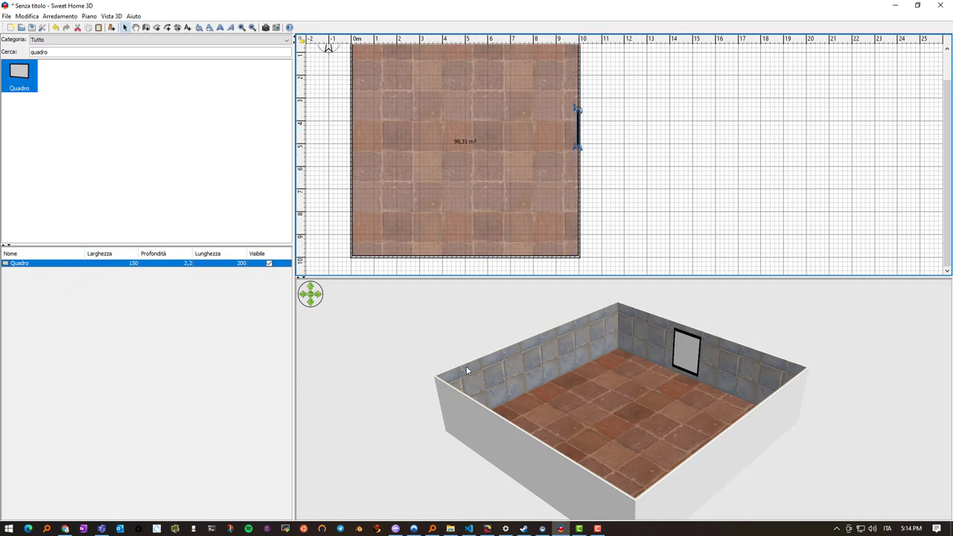
Step: Arrange the window beside the browser and set the Quadro's Picture material to a texture with shininess about halfway between Opaco and Lucido
key(super+Left)
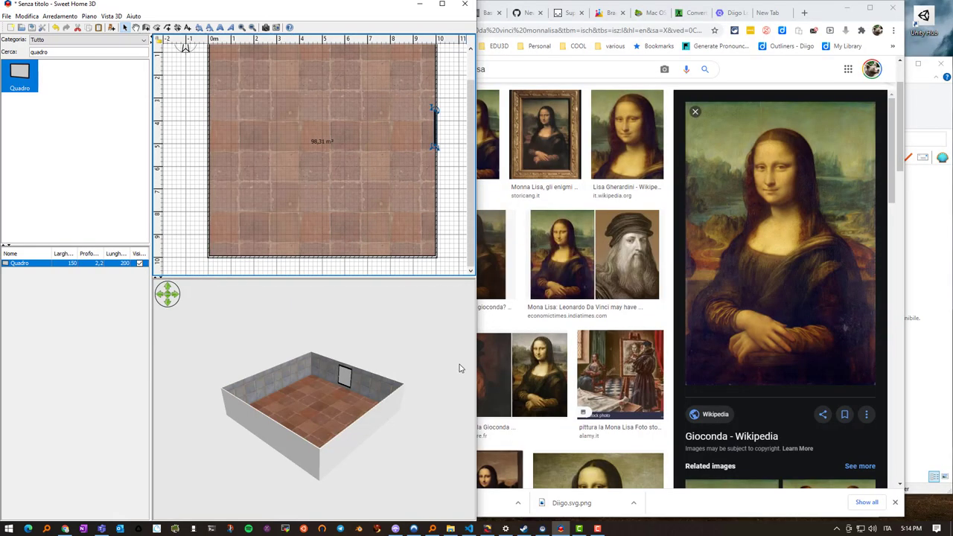
click(27, 264)
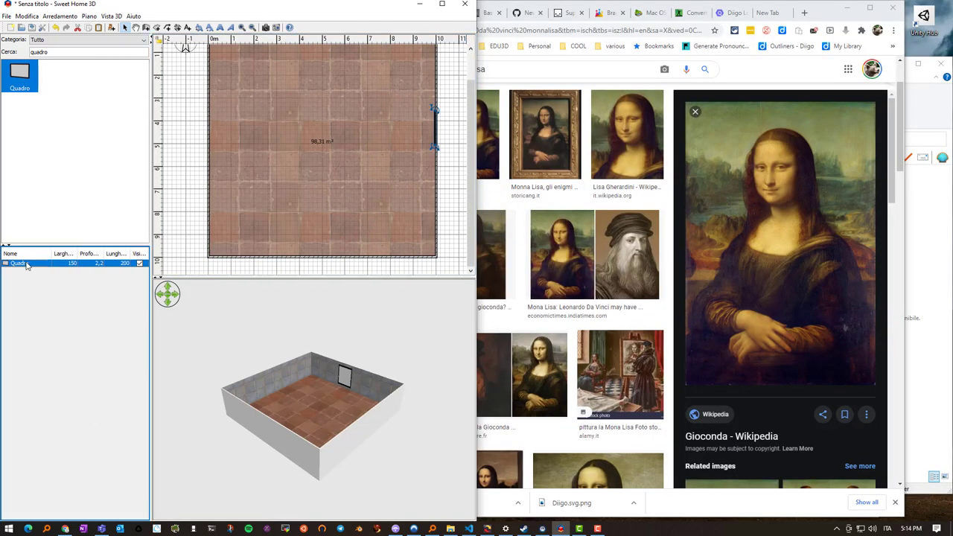
double_click(23, 269)
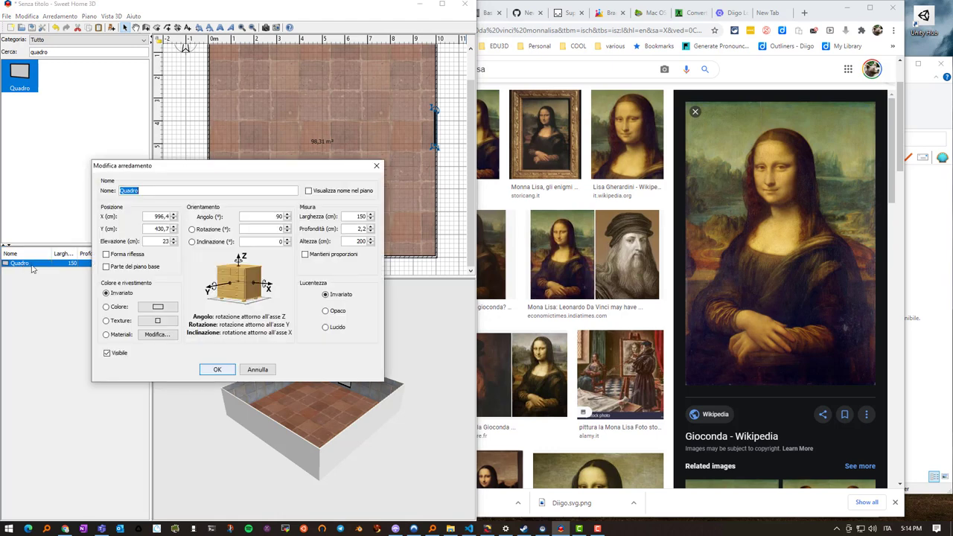
click(120, 336)
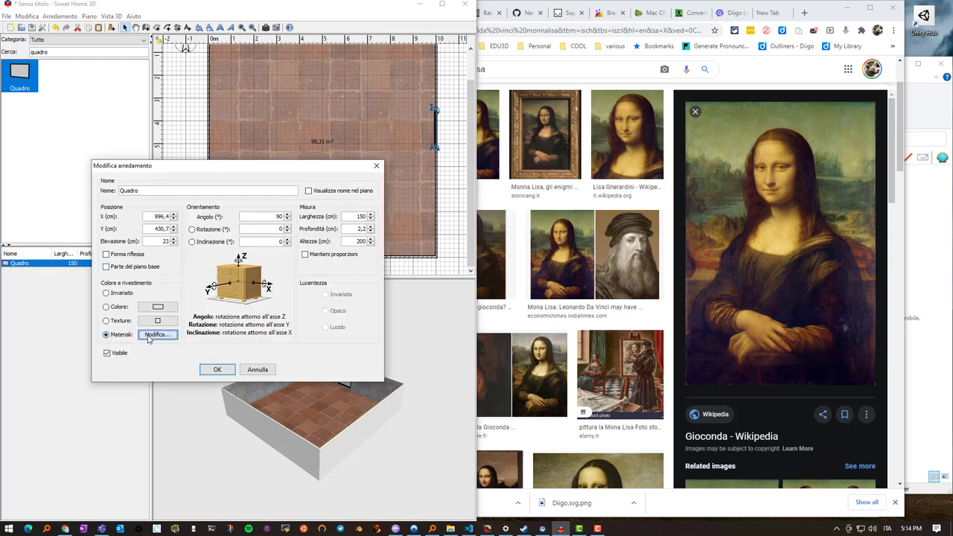
click(142, 336)
click(254, 254)
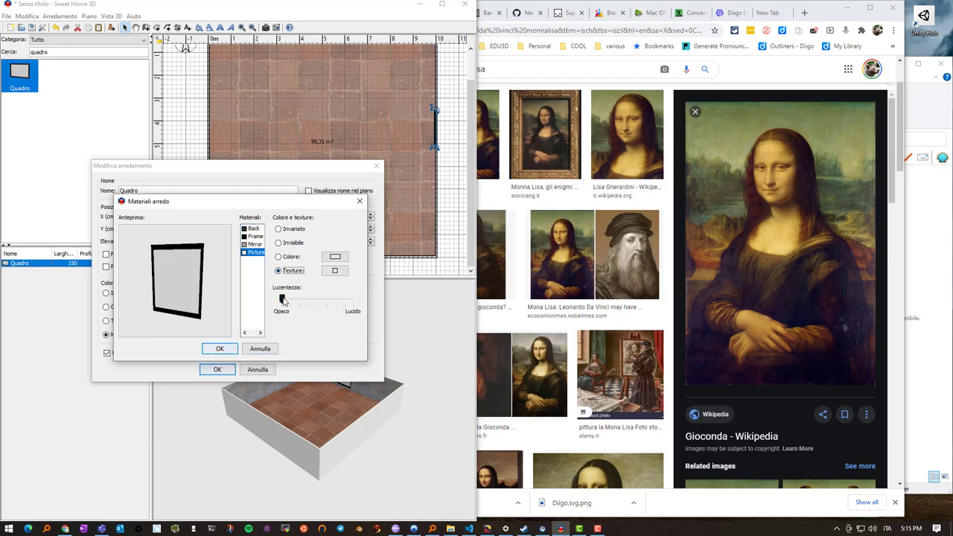
drag(283, 300, 316, 301)
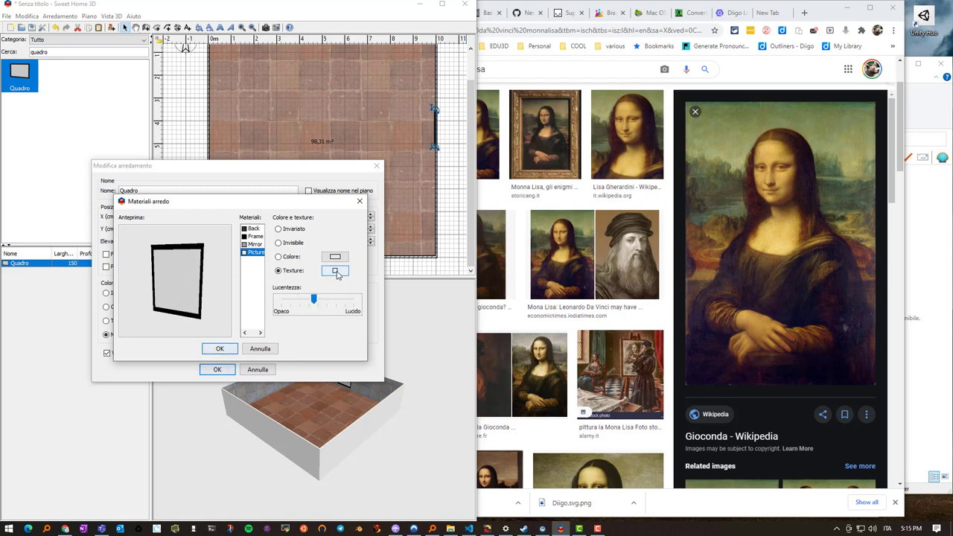
Step: Import the Mona Lisa image from the browser as the Picture material's texture, keeping its original size, and apply it to the Quadro
click(336, 271)
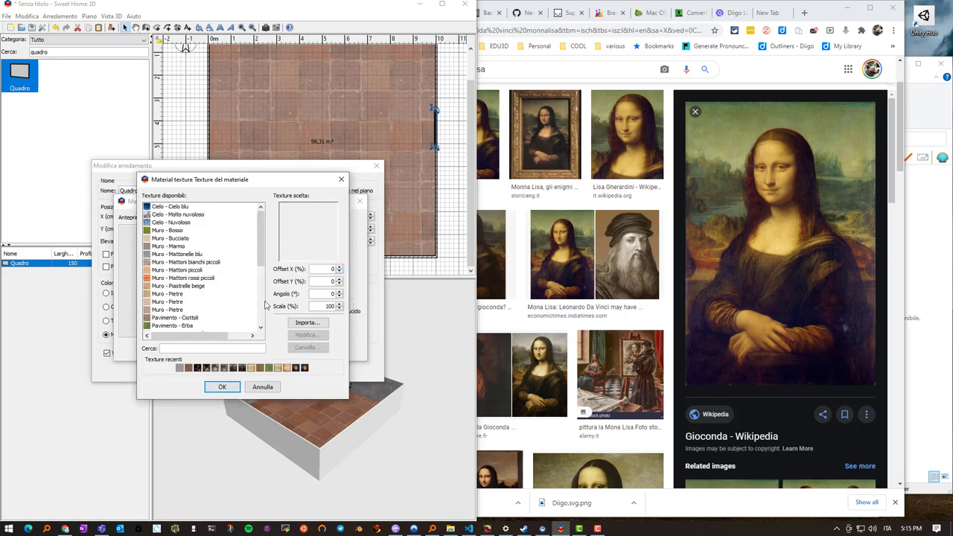
drag(262, 252, 256, 318)
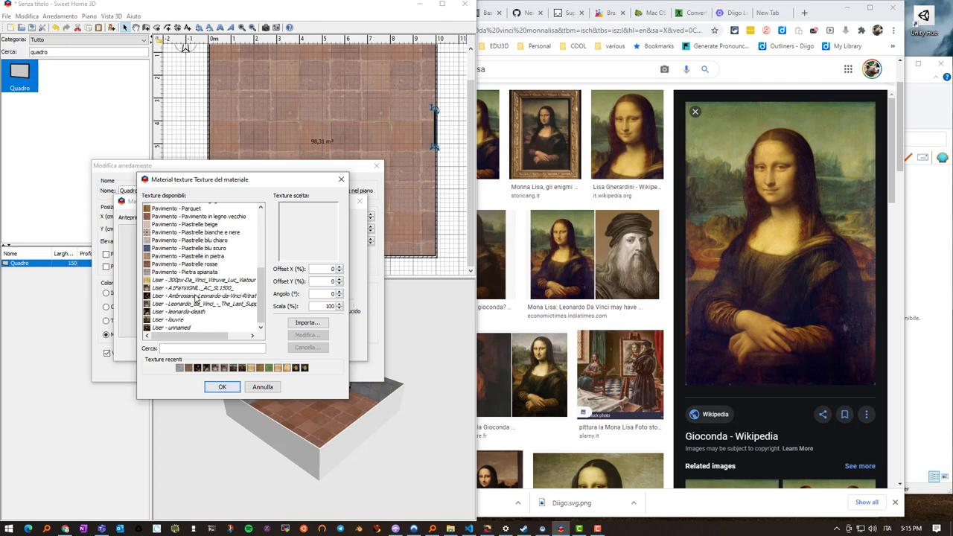
click(309, 325)
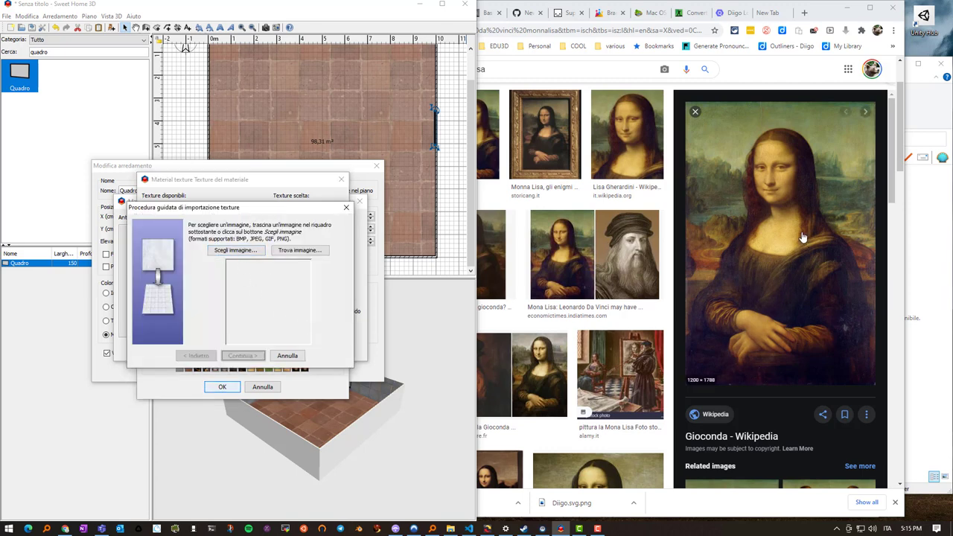
drag(803, 237, 257, 298)
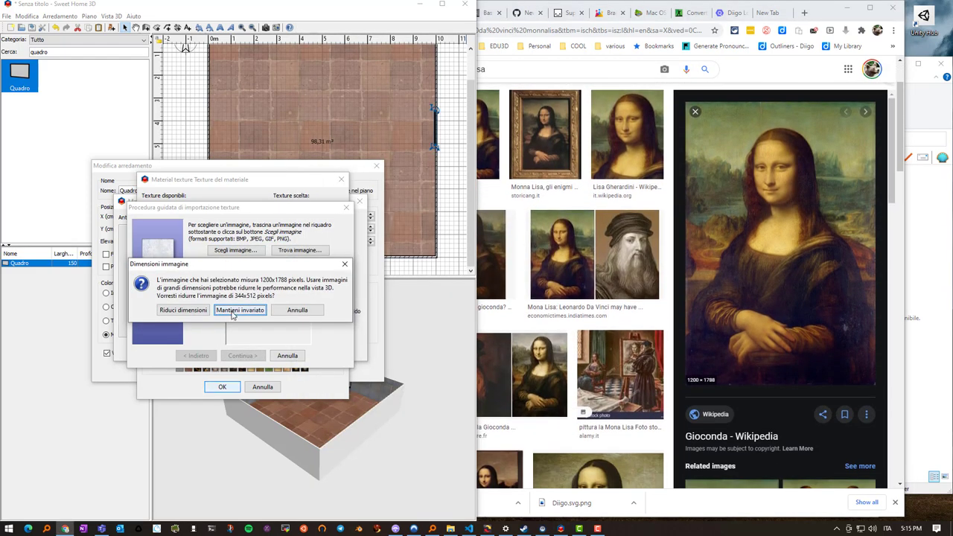
click(234, 313)
click(242, 356)
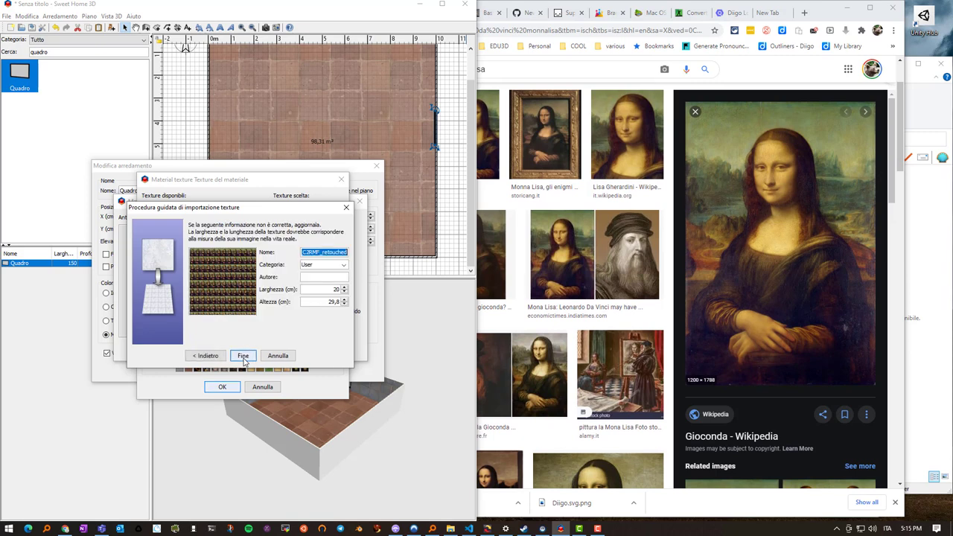
click(244, 357)
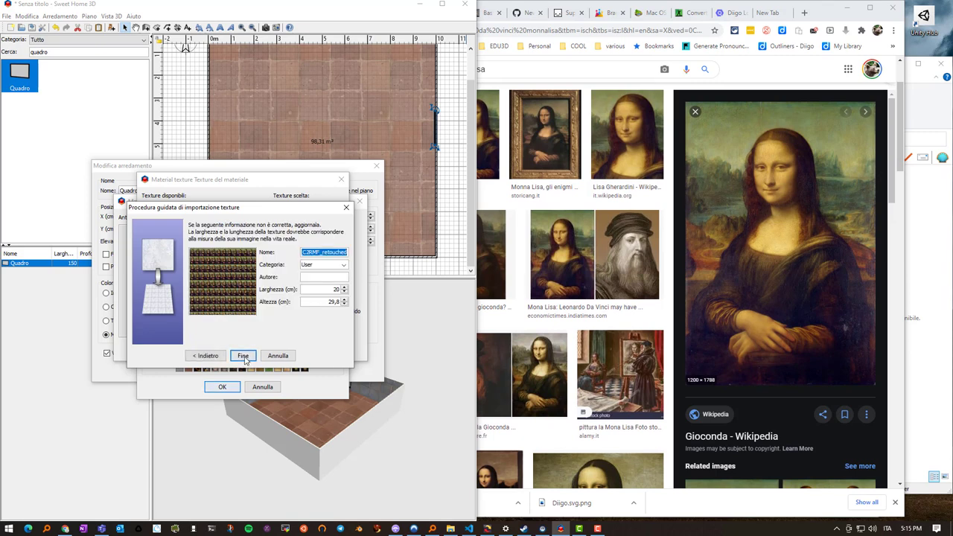
click(217, 388)
click(221, 349)
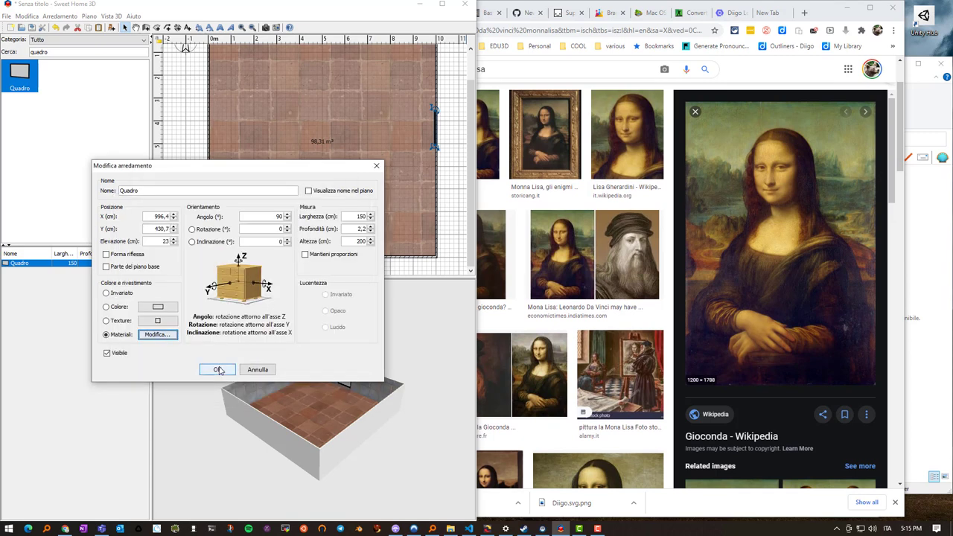
click(218, 370)
Step: Widen the window and start a text reading MONNA LISA near the room's northwest corner, with visibility in the 3D view enabled
scroll(316, 402, up, 5)
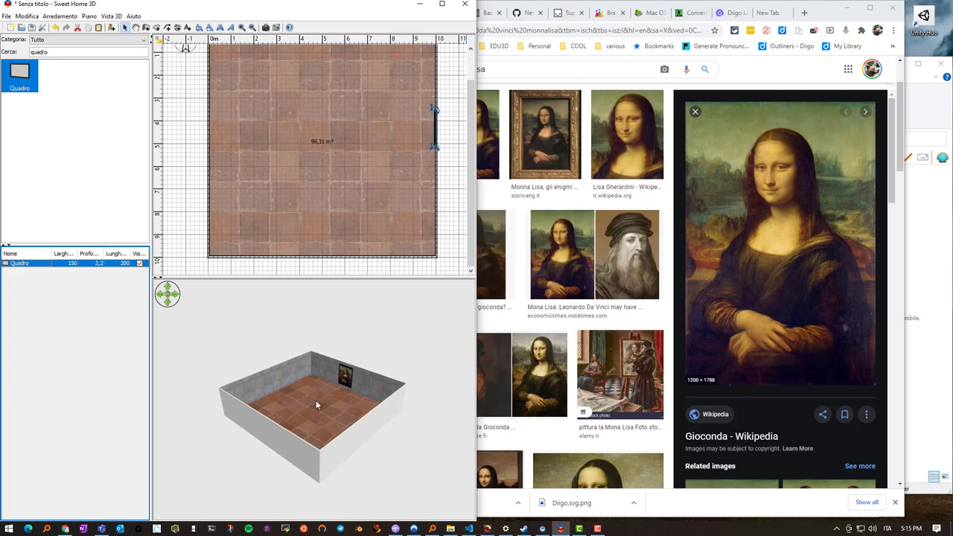
scroll(317, 402, up, 5)
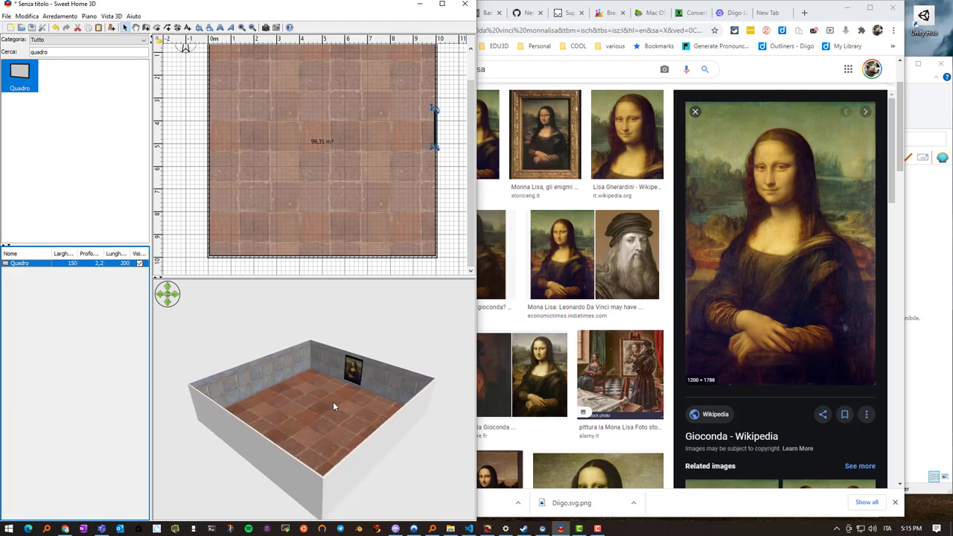
scroll(376, 404, up, 5)
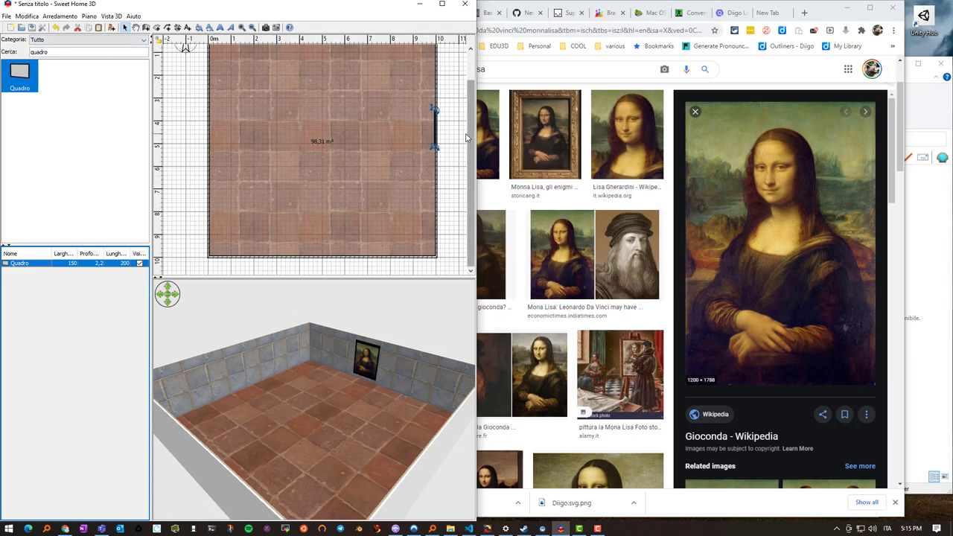
scroll(470, 120, up, 1)
scroll(470, 119, up, 4)
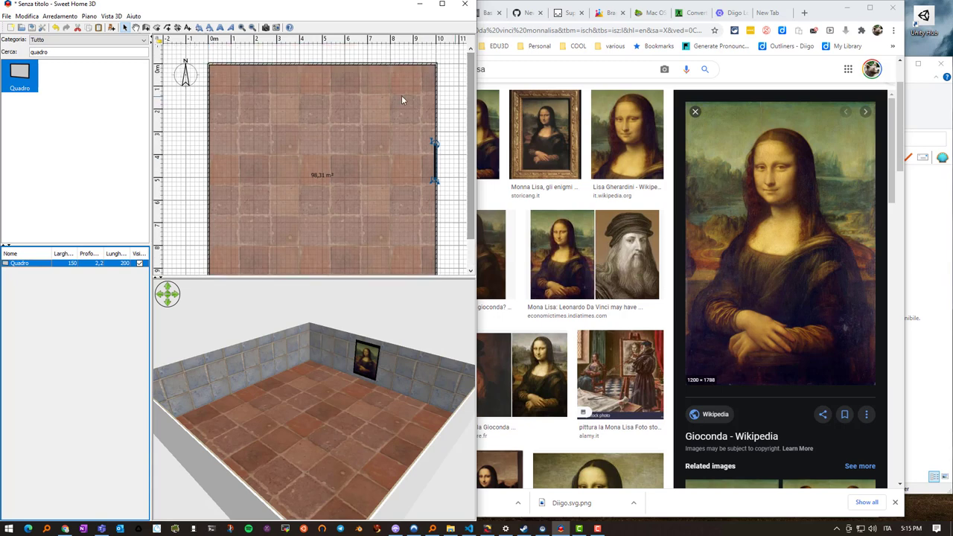
click(188, 27)
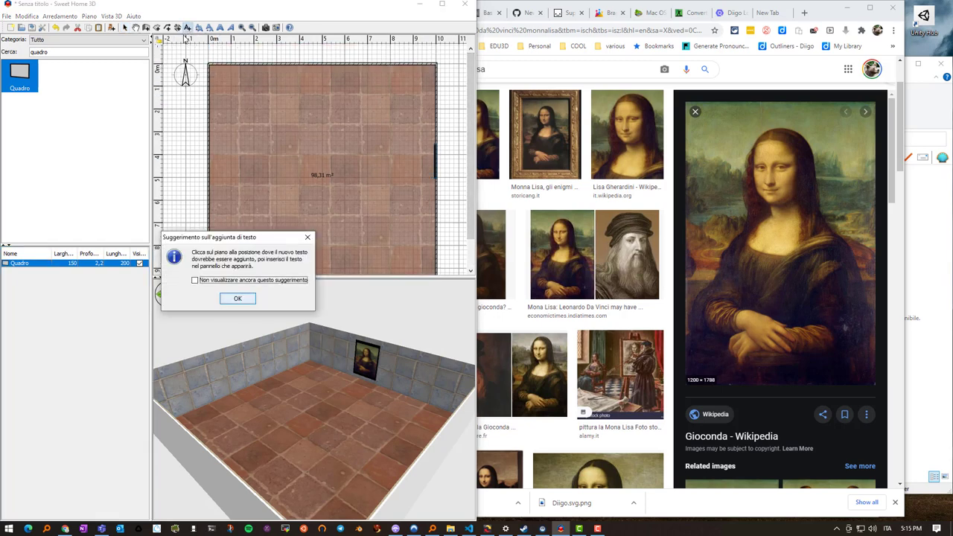
click(238, 299)
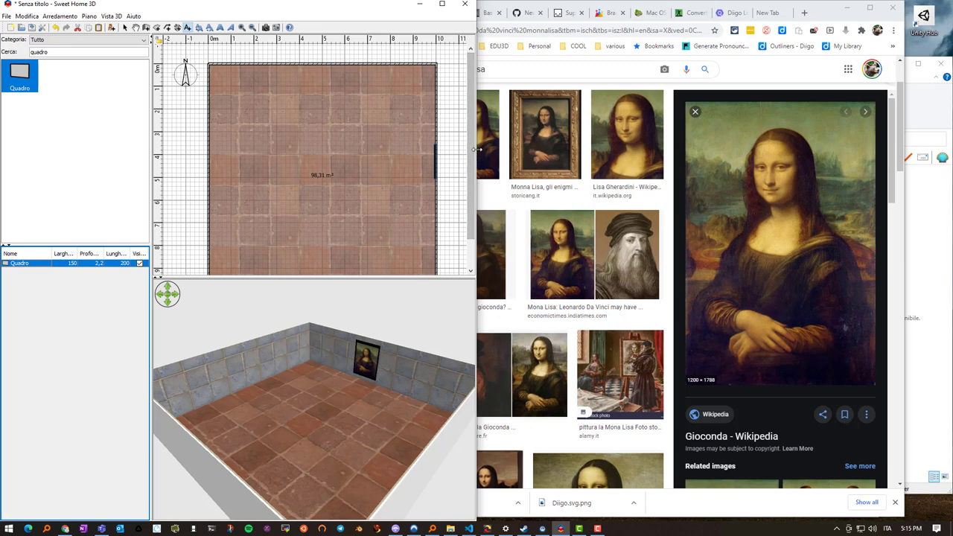
drag(477, 157, 645, 157)
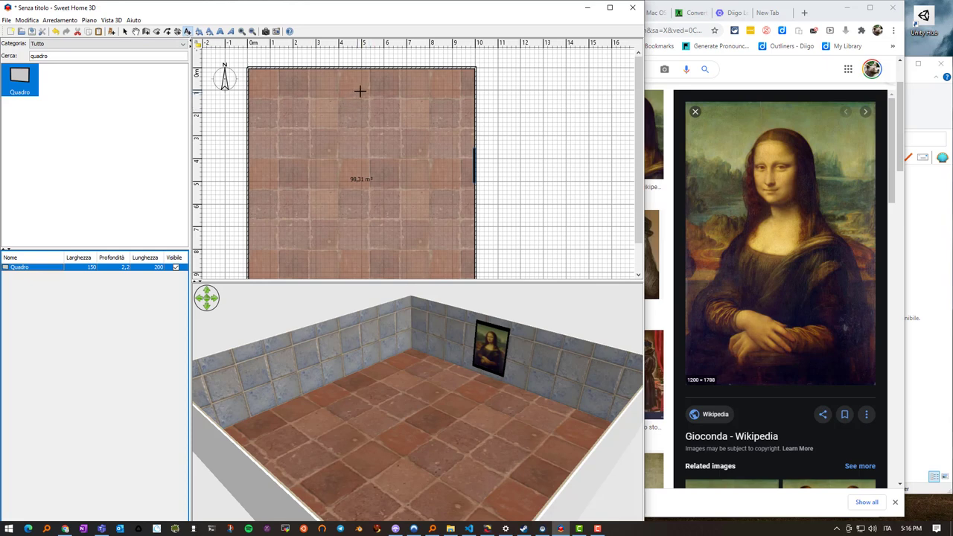
click(292, 104)
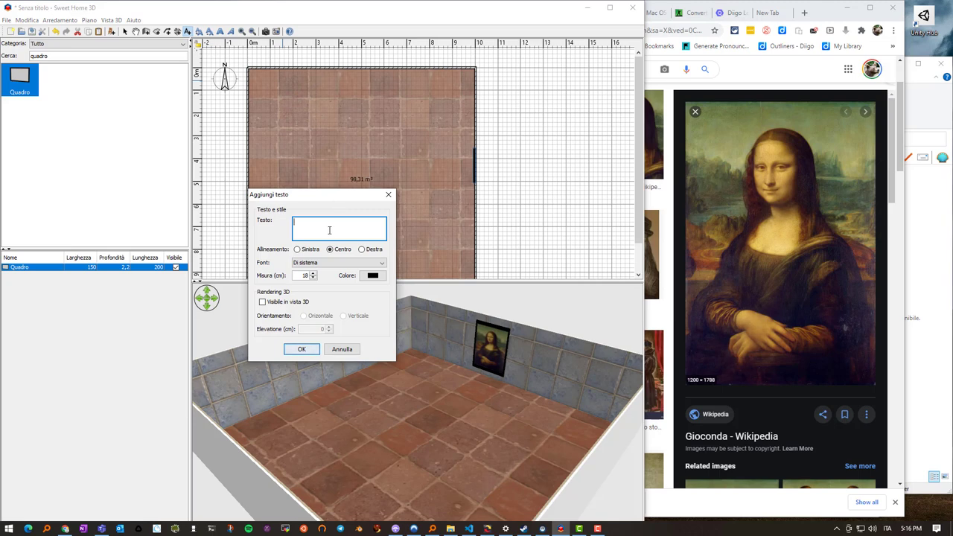
text(MONNA LISA)
click(262, 303)
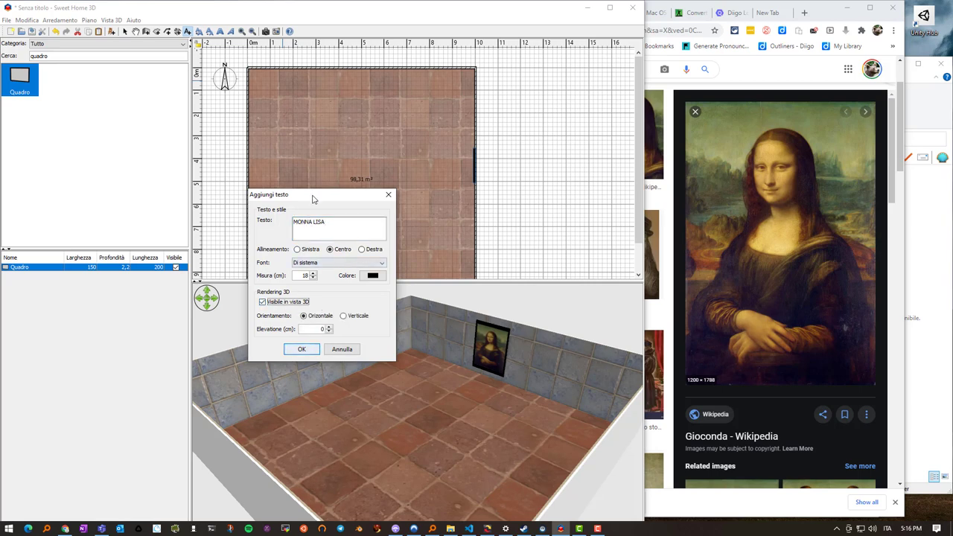
drag(314, 200, 245, 215)
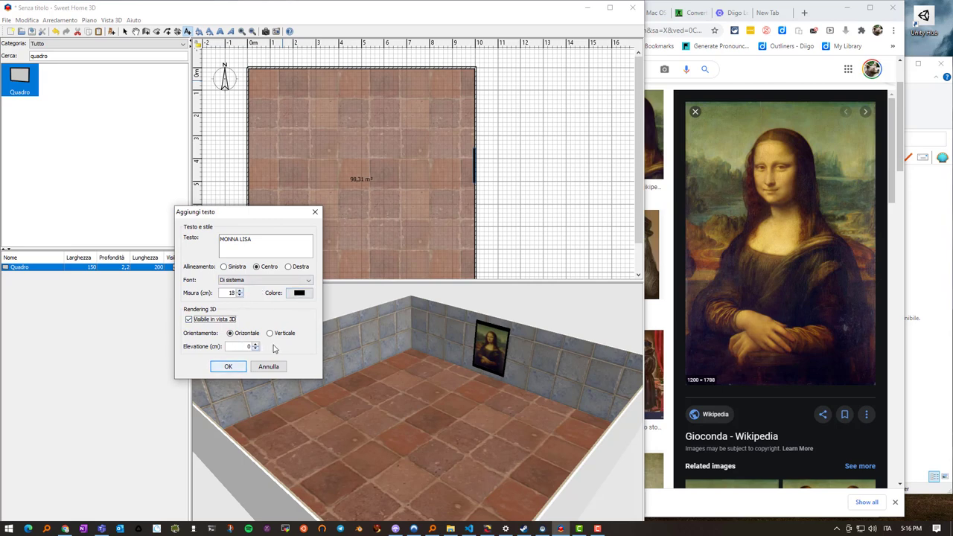
Step: Set the MONNA LISA text's colour to yellow #ECFF08 and its 3D orientation to Verticale, and add it to the plan
click(300, 294)
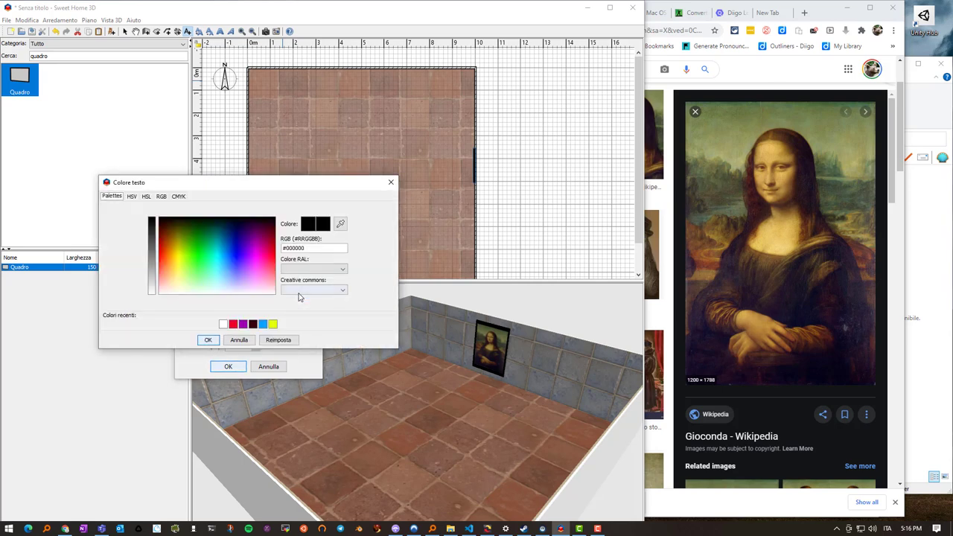
click(184, 252)
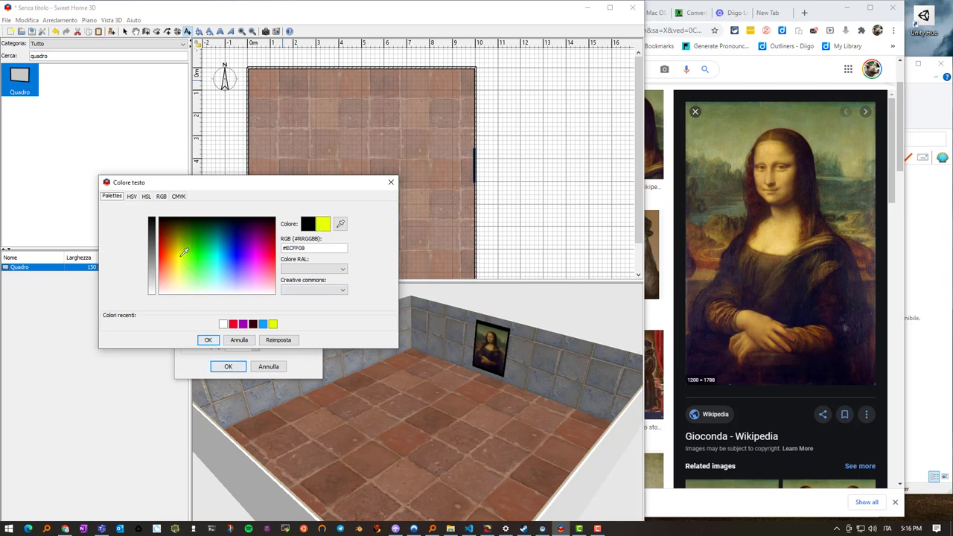
click(342, 270)
click(342, 270)
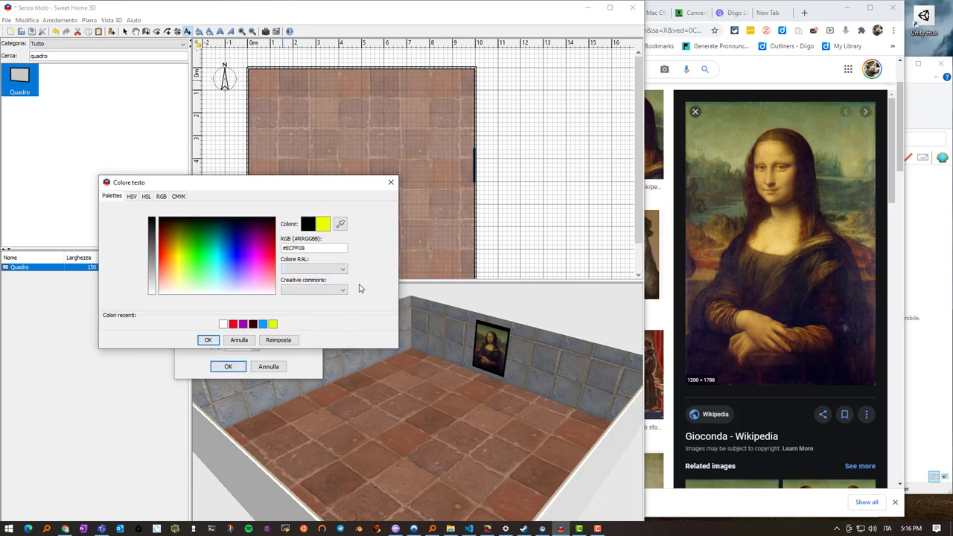
click(209, 341)
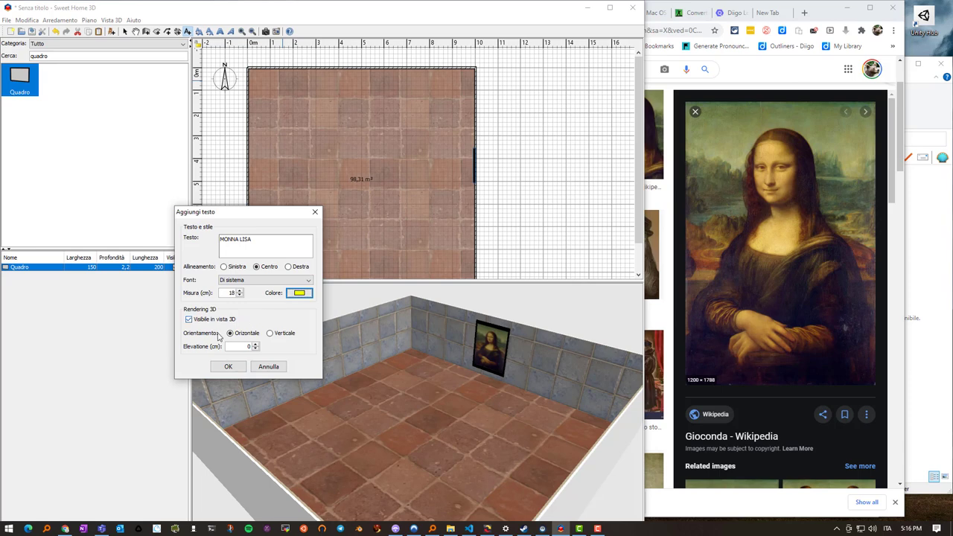
click(270, 334)
click(228, 367)
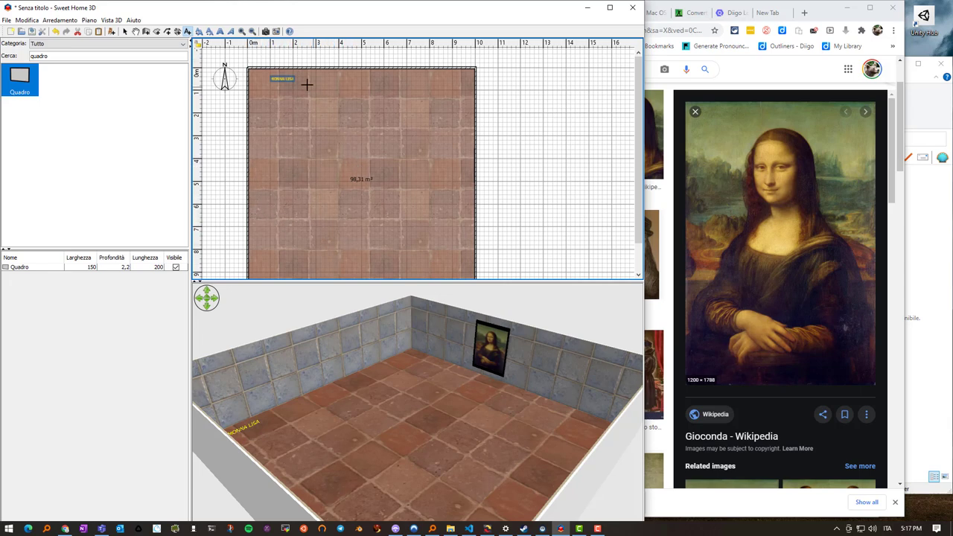
click(286, 79)
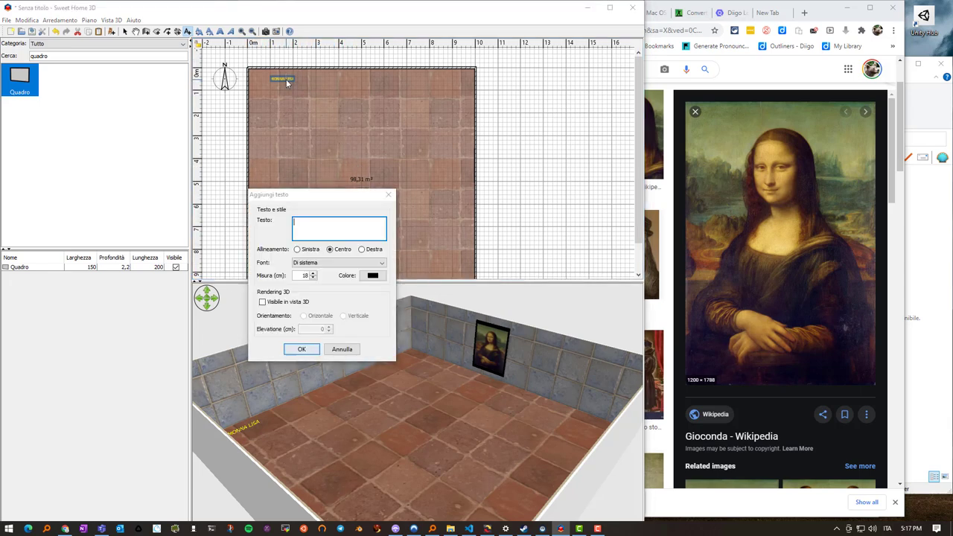
click(388, 195)
click(281, 77)
click(388, 194)
Step: Set the size of the existing MONNA LISA text to 70 cm
click(125, 32)
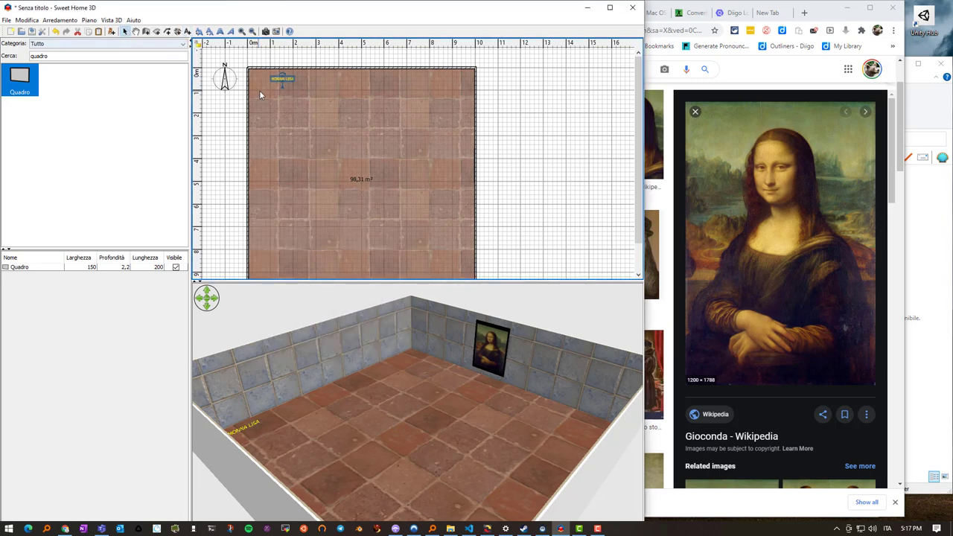
double_click(280, 77)
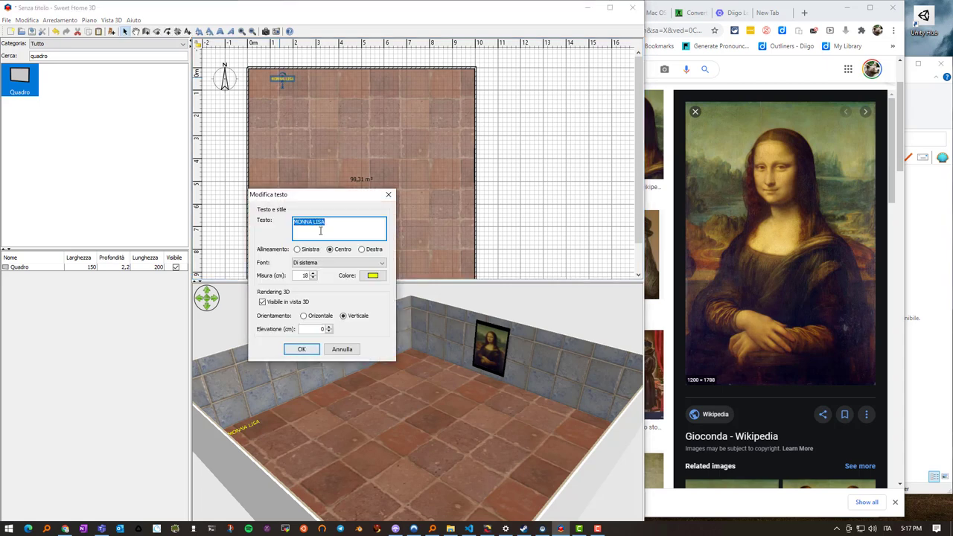
double_click(306, 276)
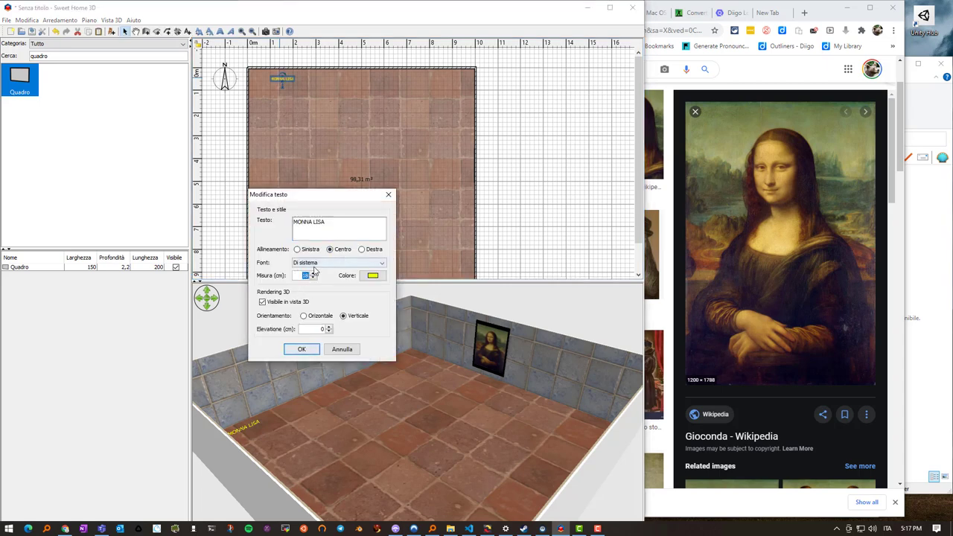
text(70)
click(302, 350)
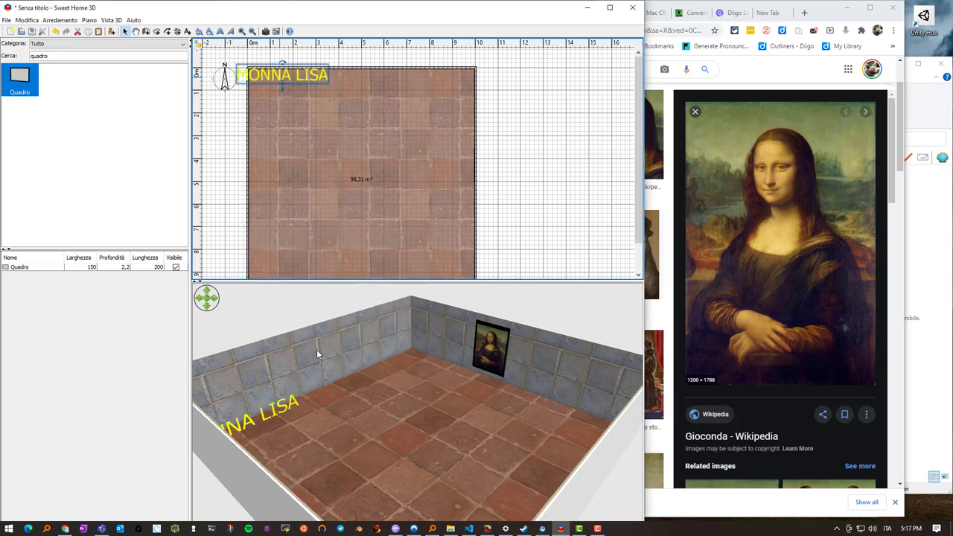
Step: Move the MONNA LISA text onto the north wall at about 94 cm elevation and set its font to Bahnschrift
drag(281, 76, 331, 58)
double_click(319, 65)
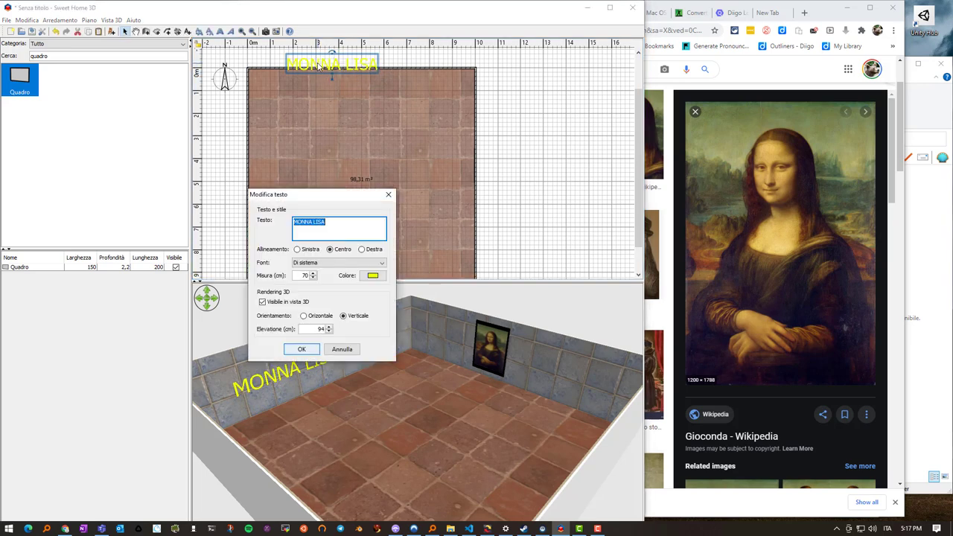
click(331, 267)
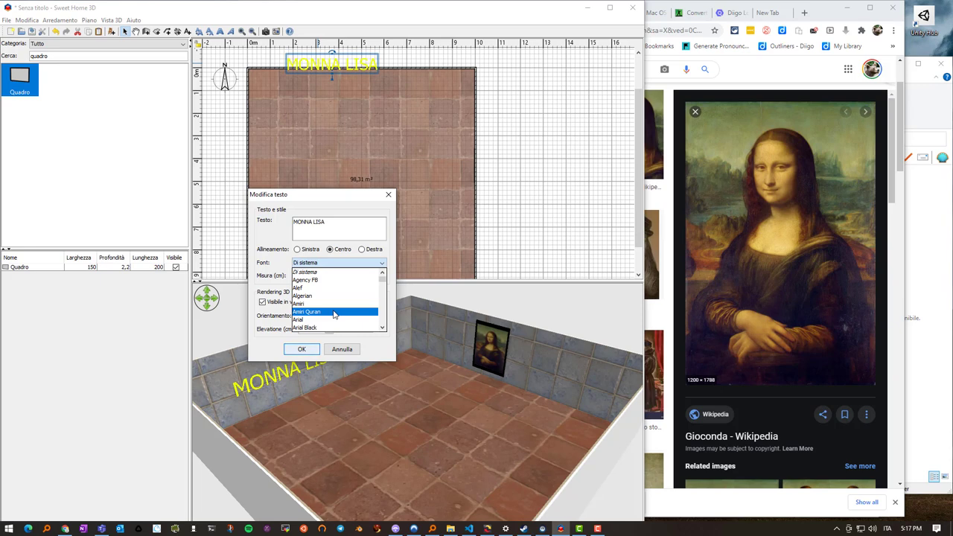
scroll(332, 320, down, 3)
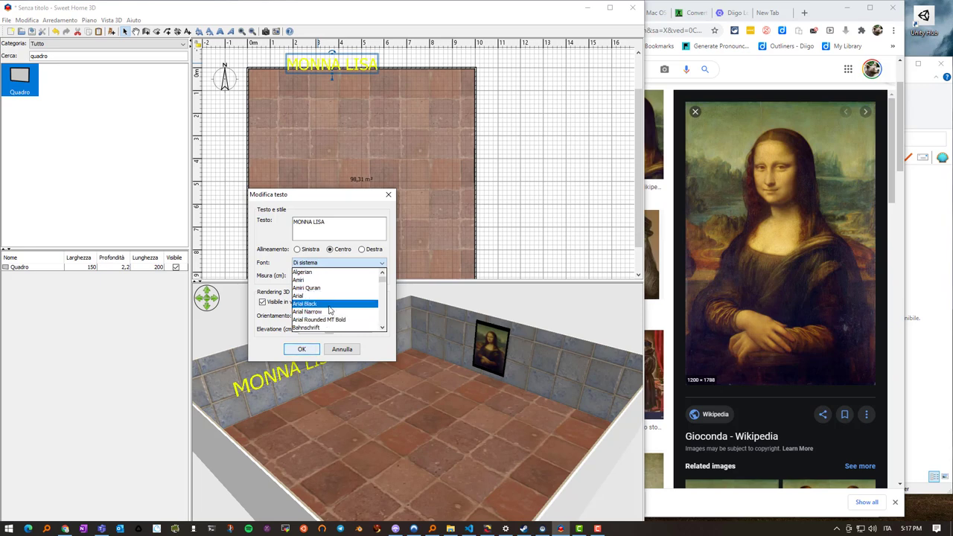
click(322, 305)
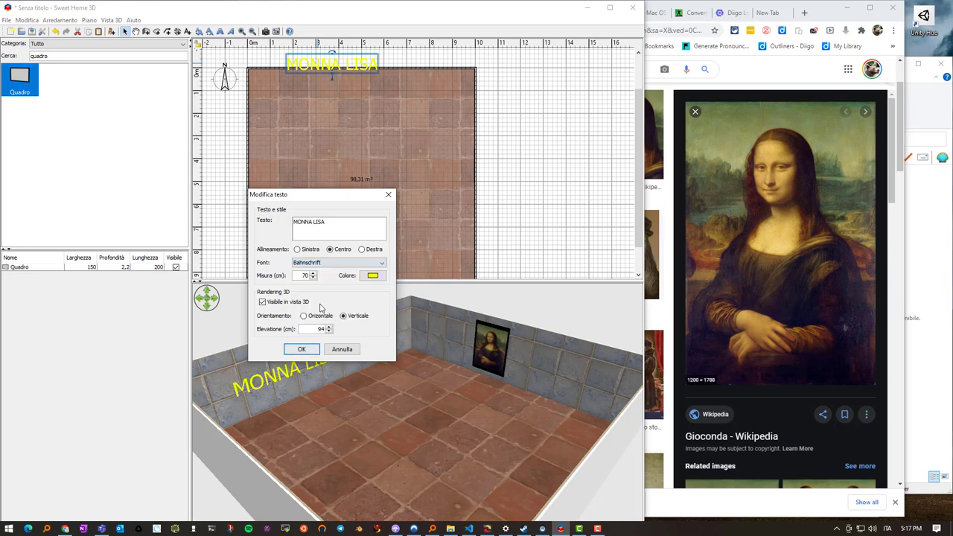
click(303, 349)
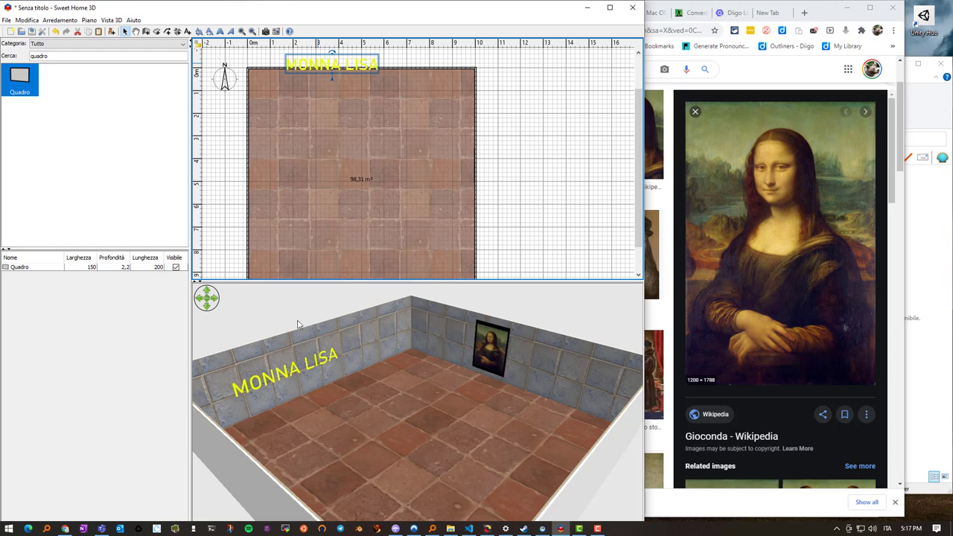
Step: Save the project as MONNALISA in a new folder named MONNALISA inside the mostra folder
click(6, 19)
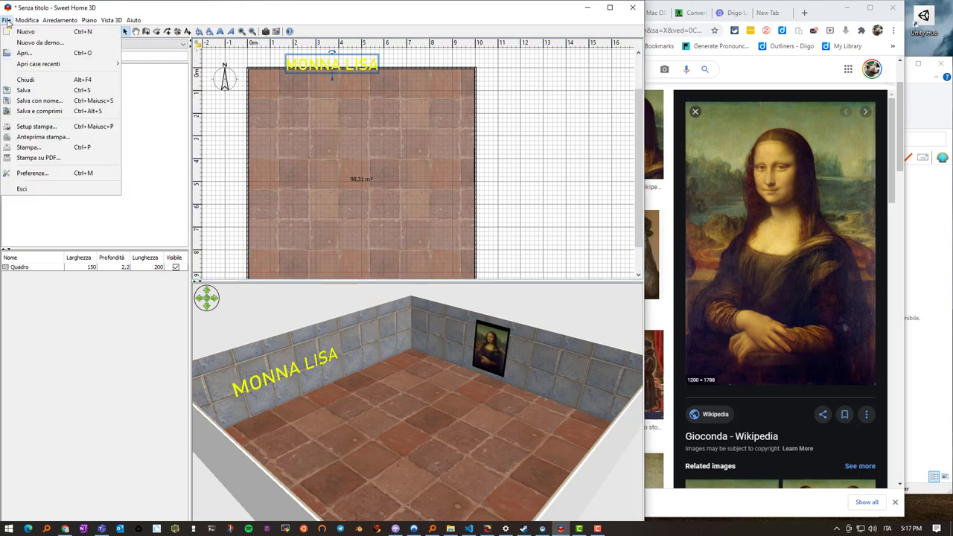
click(49, 102)
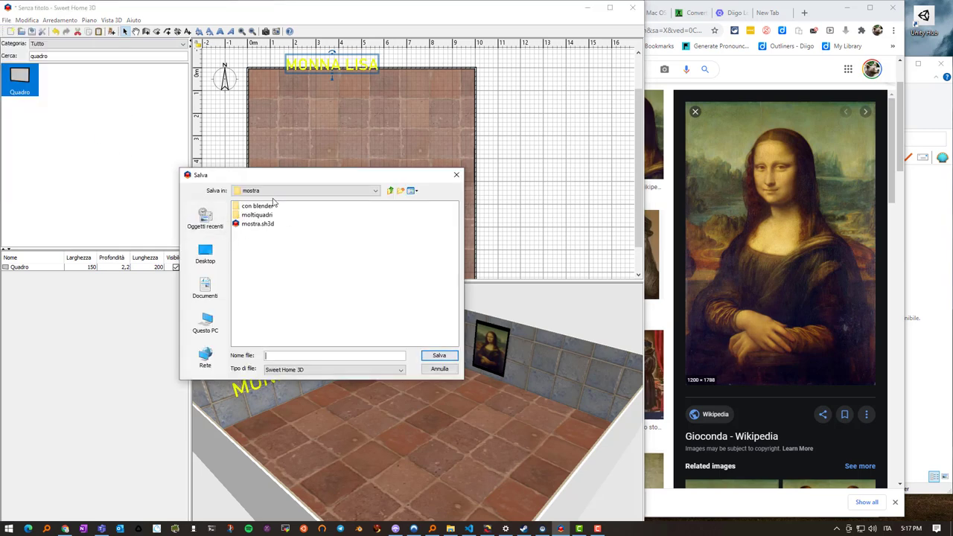
click(400, 191)
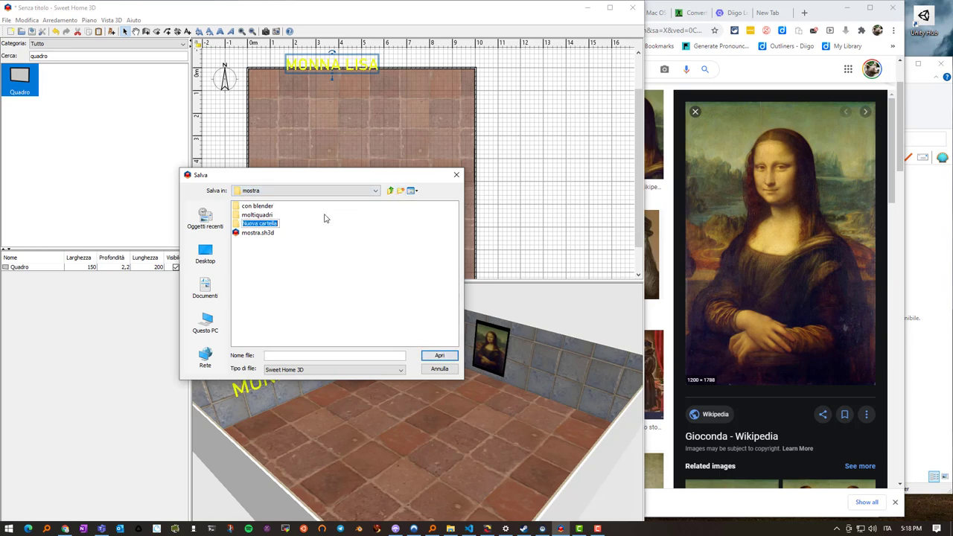
text(MONNALISA)
key(Return)
double_click(259, 225)
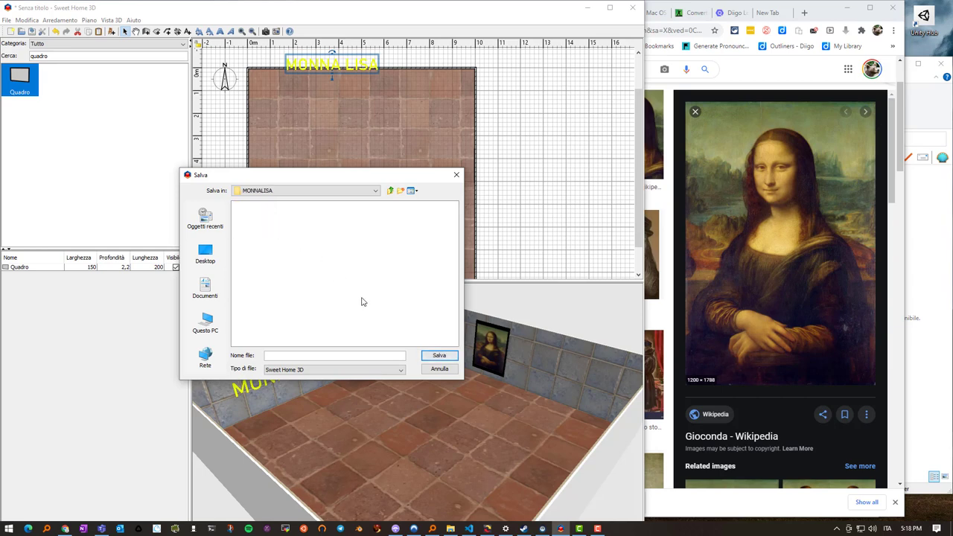
click(310, 355)
text(MONNALISA)
click(439, 355)
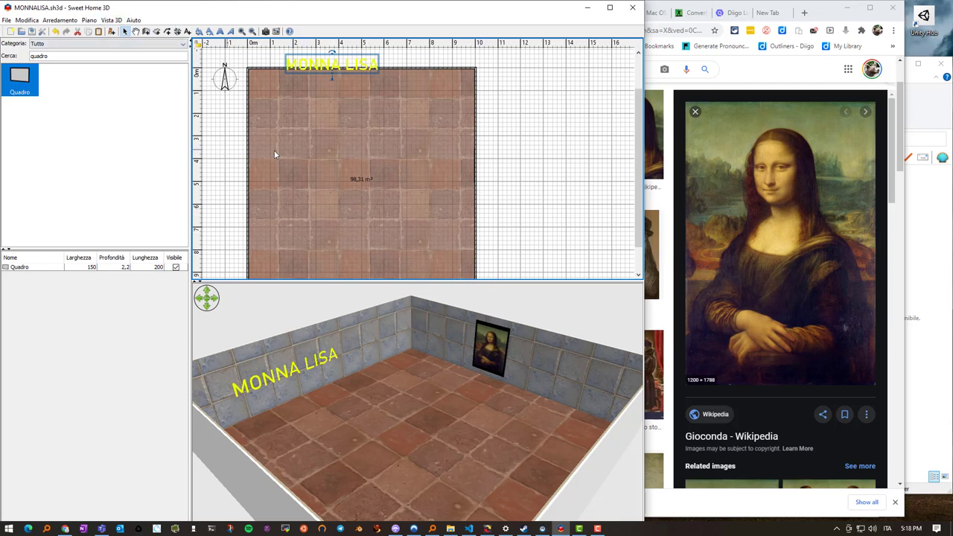
Step: Export all objects of the scene in OBJ format
click(111, 20)
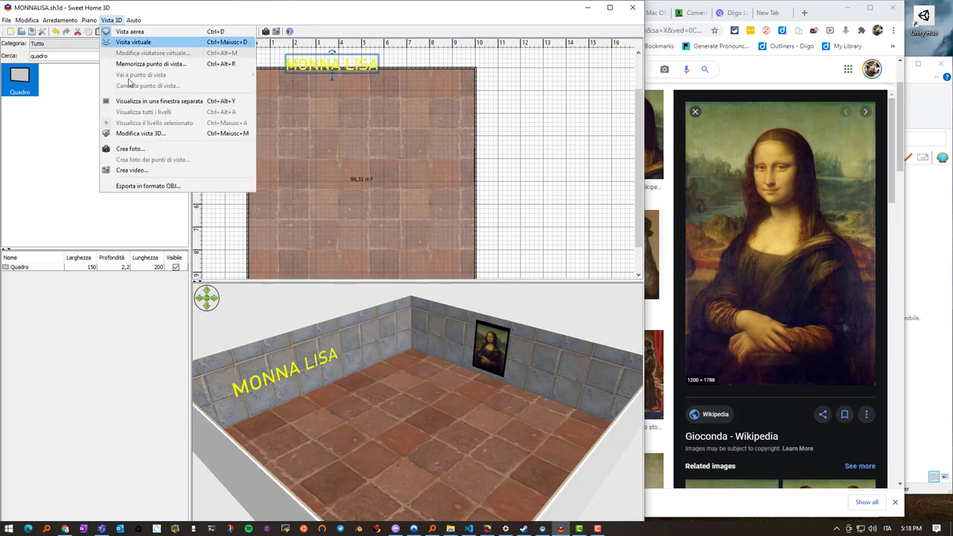
click(143, 186)
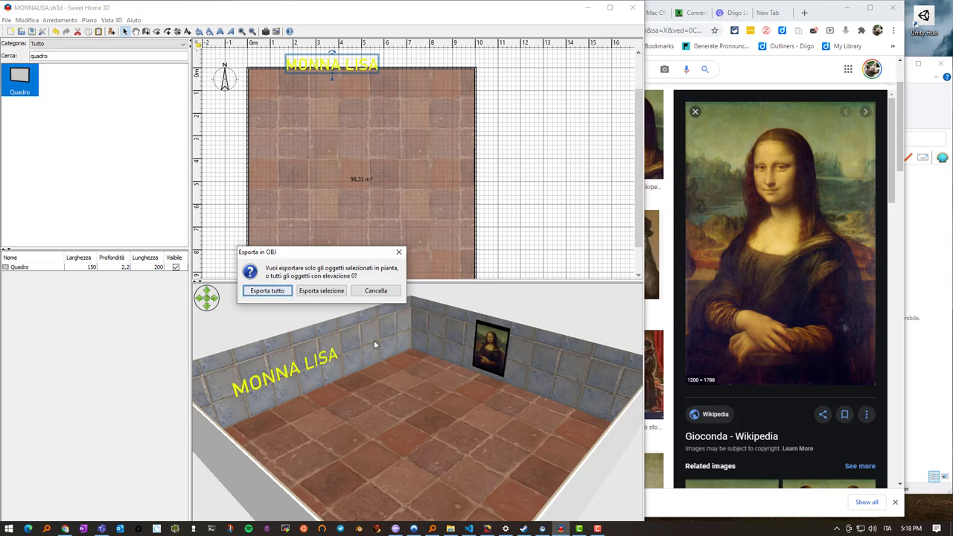
click(269, 292)
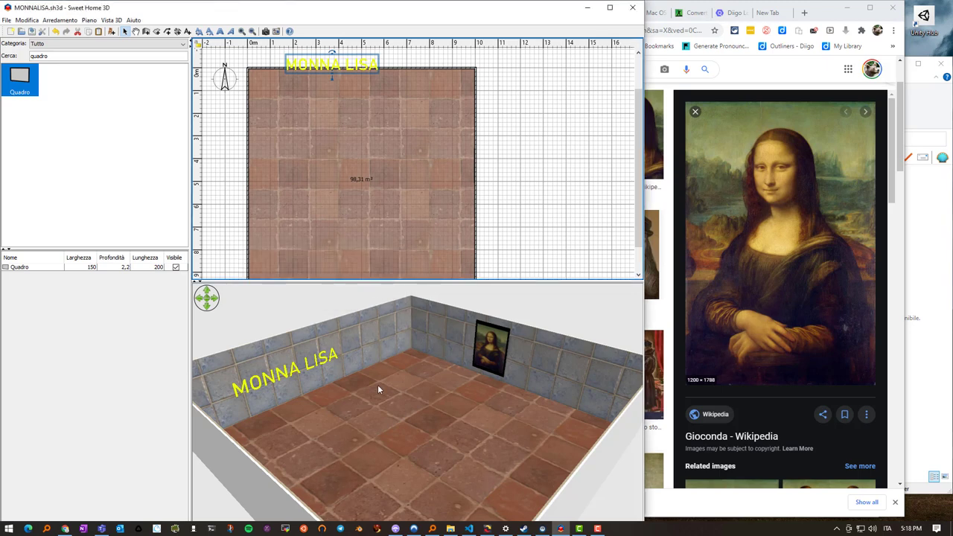
Step: Switch to Everything, search for MONNALISA and open the folder containing MONNALISA_Picture.jpeg
click(451, 529)
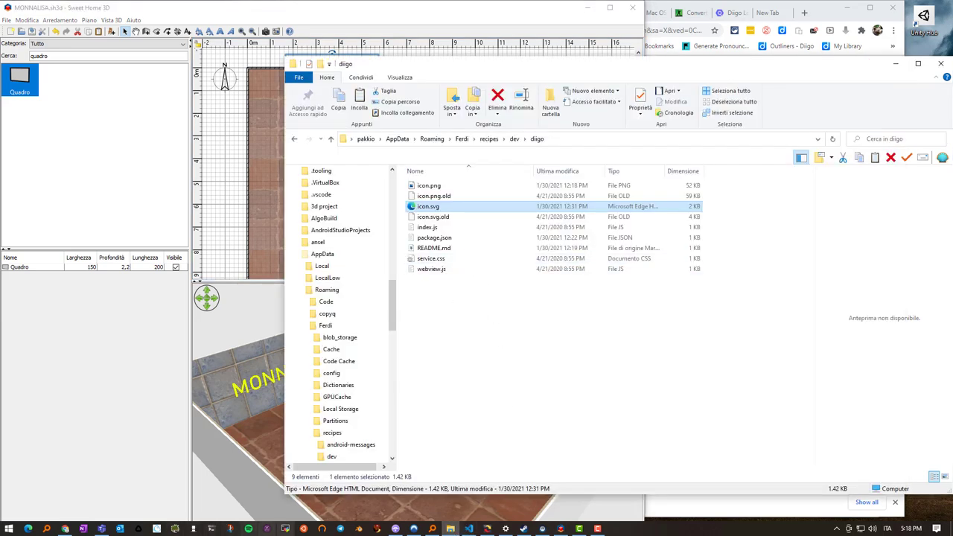
click(432, 529)
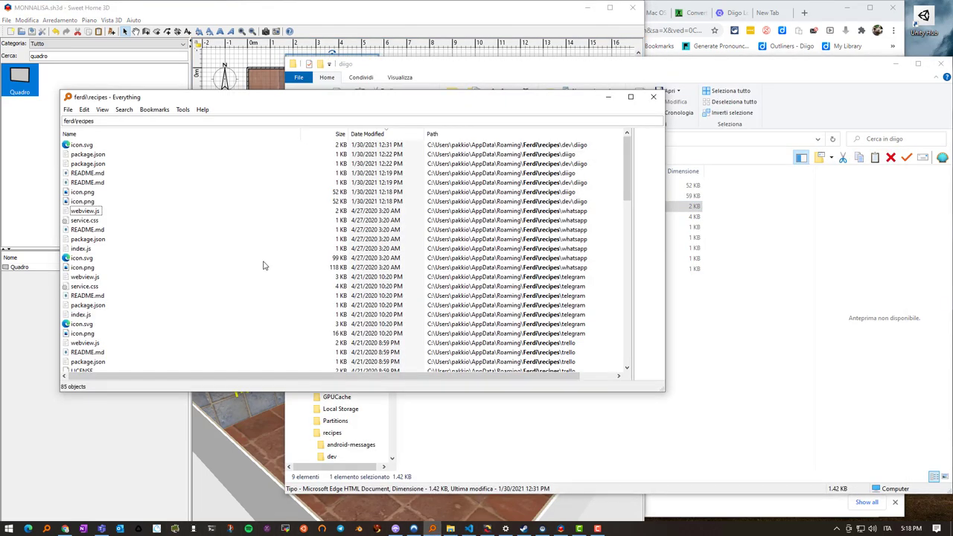
drag(106, 122, 45, 121)
text(MONNALISA)
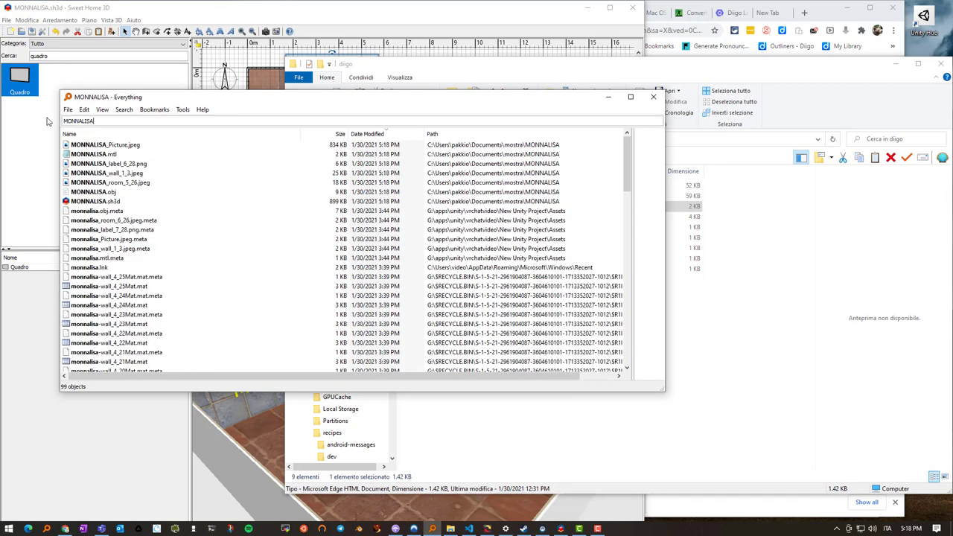
click(112, 147)
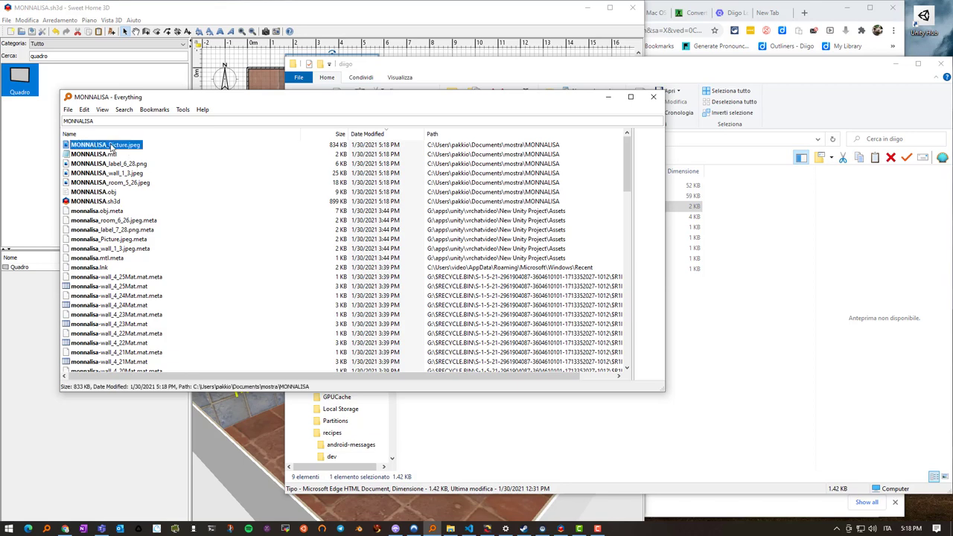
right_click(111, 147)
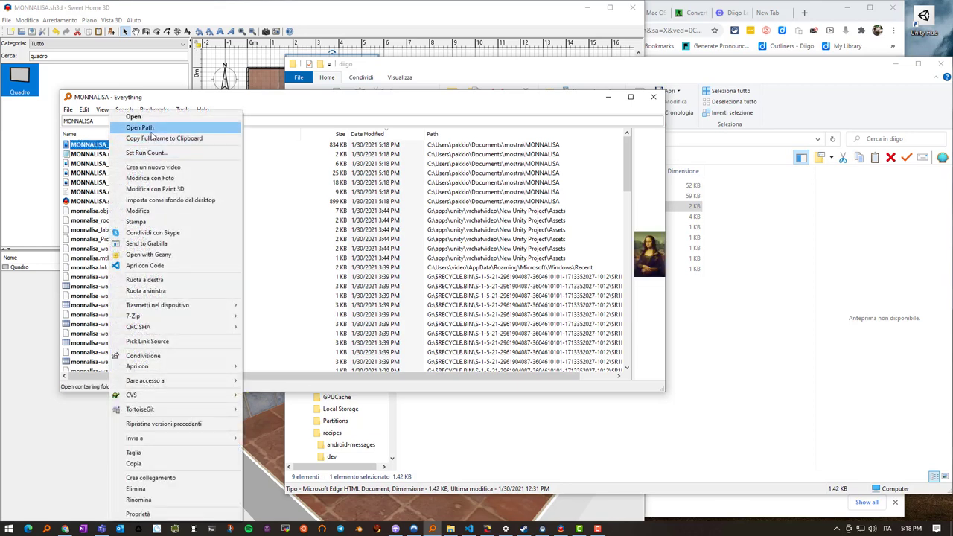
click(145, 128)
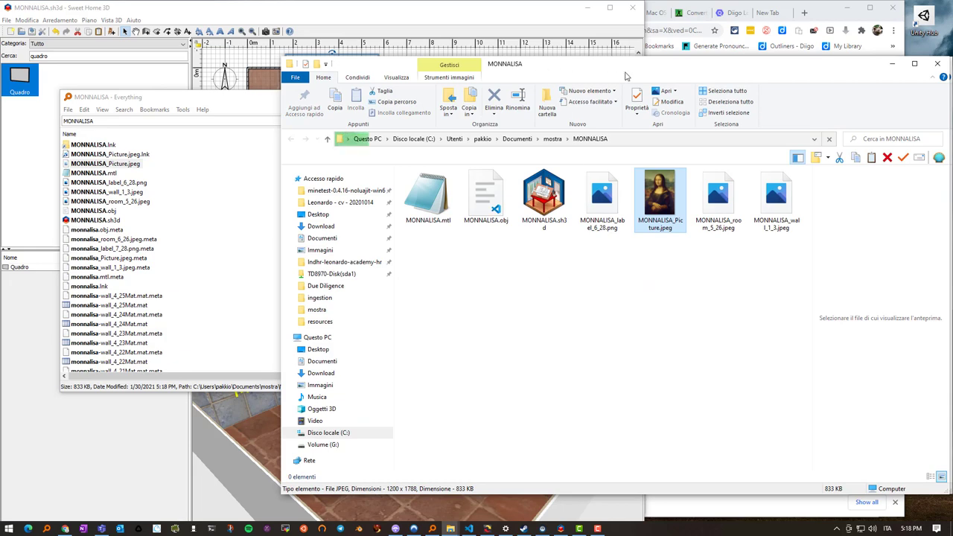
Step: Move the MONNALISA folder window over the desktop's centre and show its files as Dettagli with a wider Nome column
drag(594, 66, 413, 65)
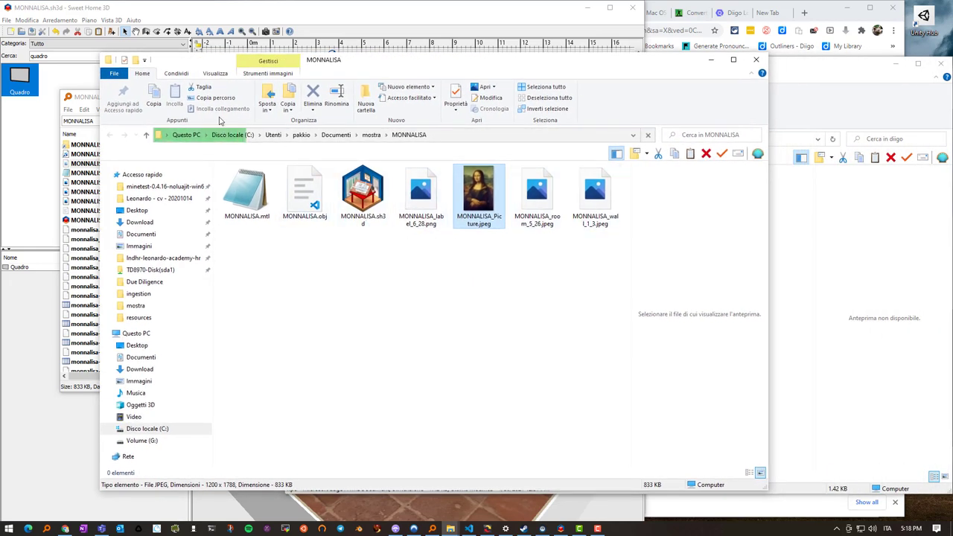
click(216, 73)
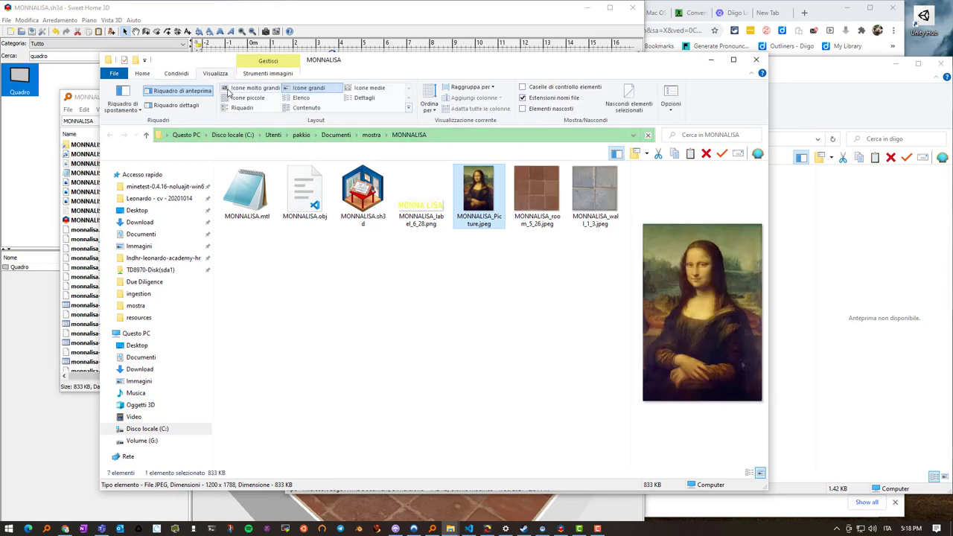
click(364, 98)
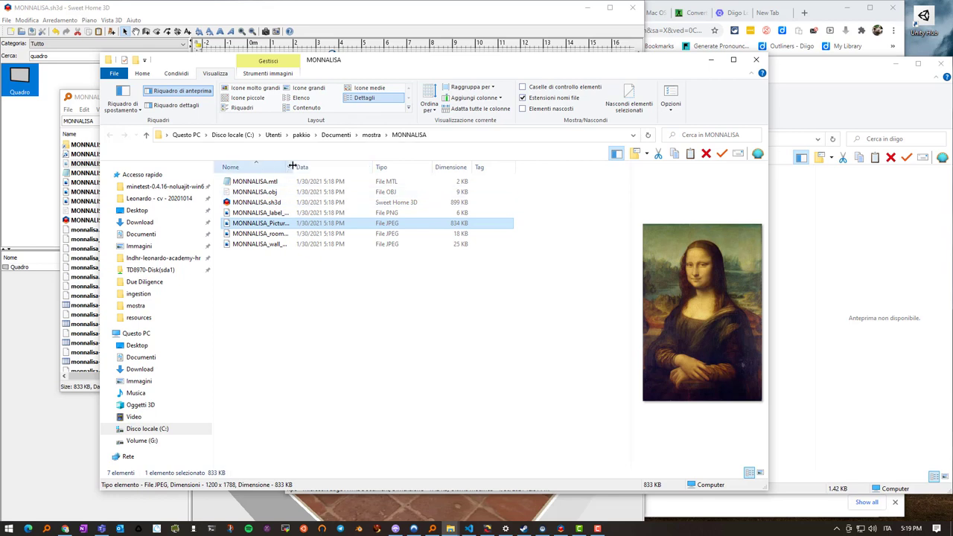
drag(293, 165, 341, 165)
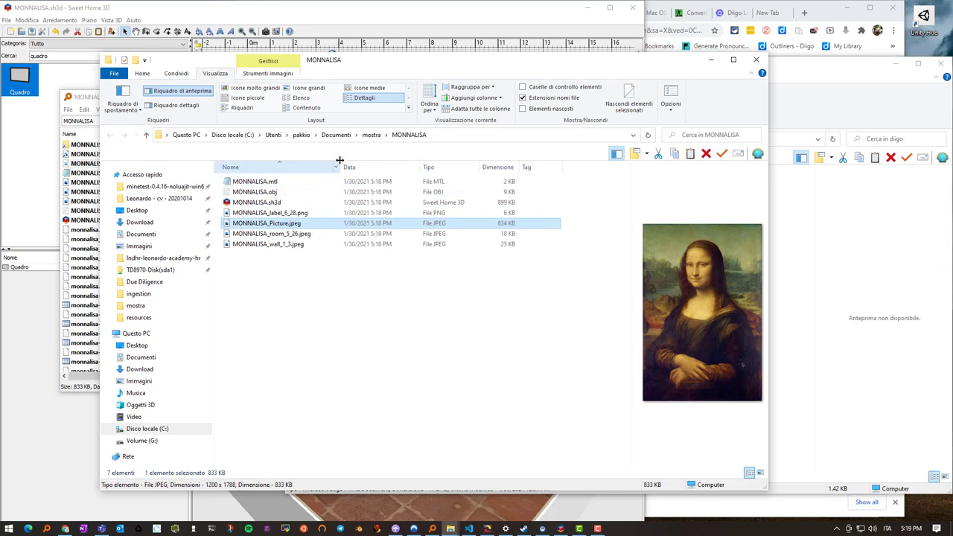
Step: Examine the saved MONNALISA.sh3d project and the exported MONNALISA.obj and MONNALISA.mtl files
click(268, 203)
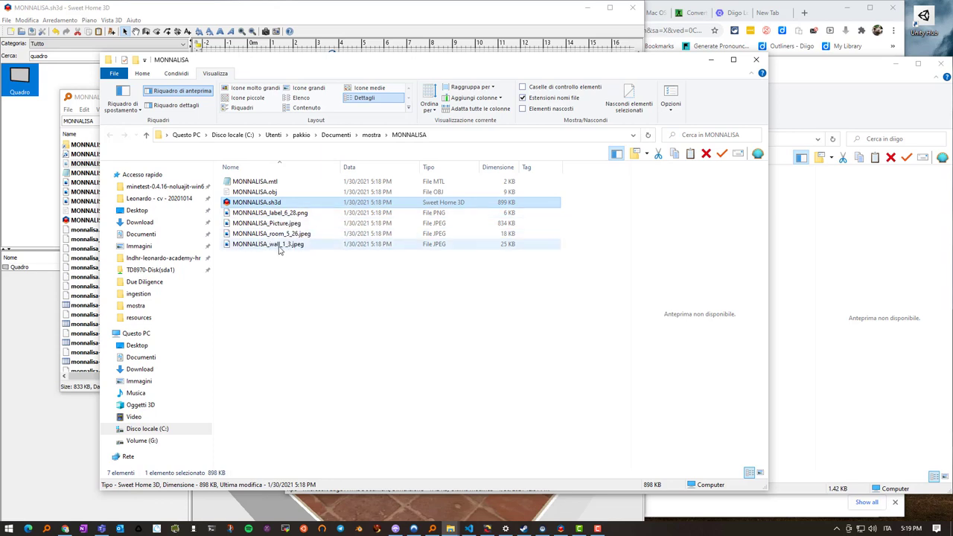
click(258, 194)
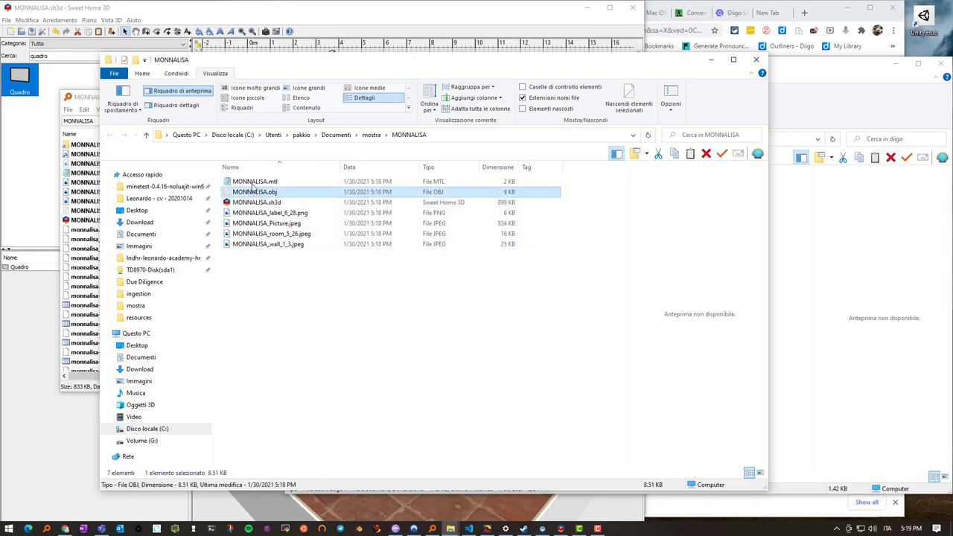
click(253, 183)
click(255, 192)
click(253, 182)
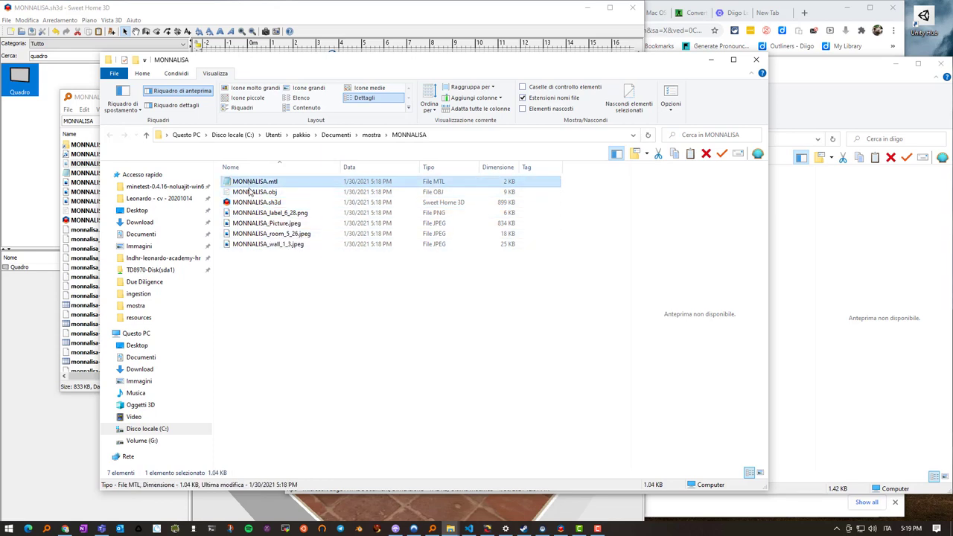
click(257, 193)
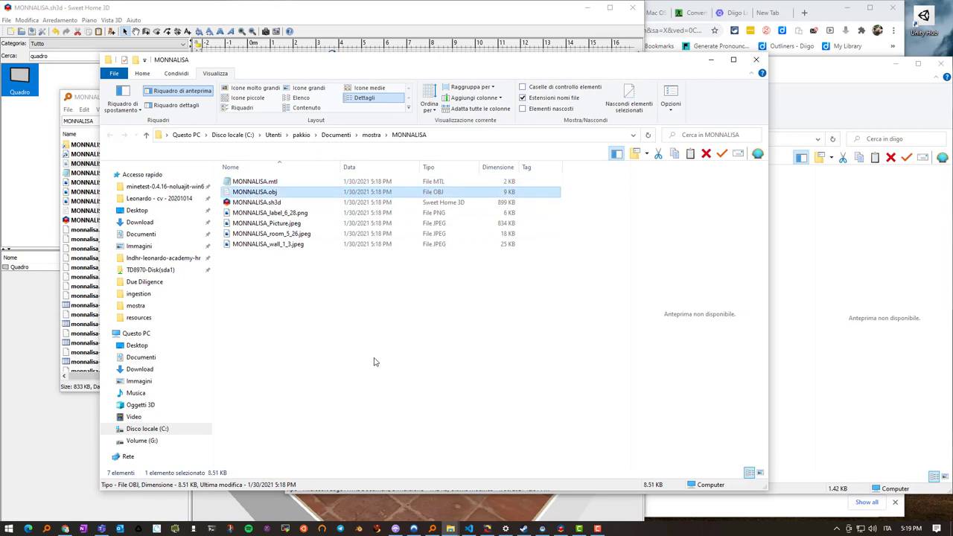